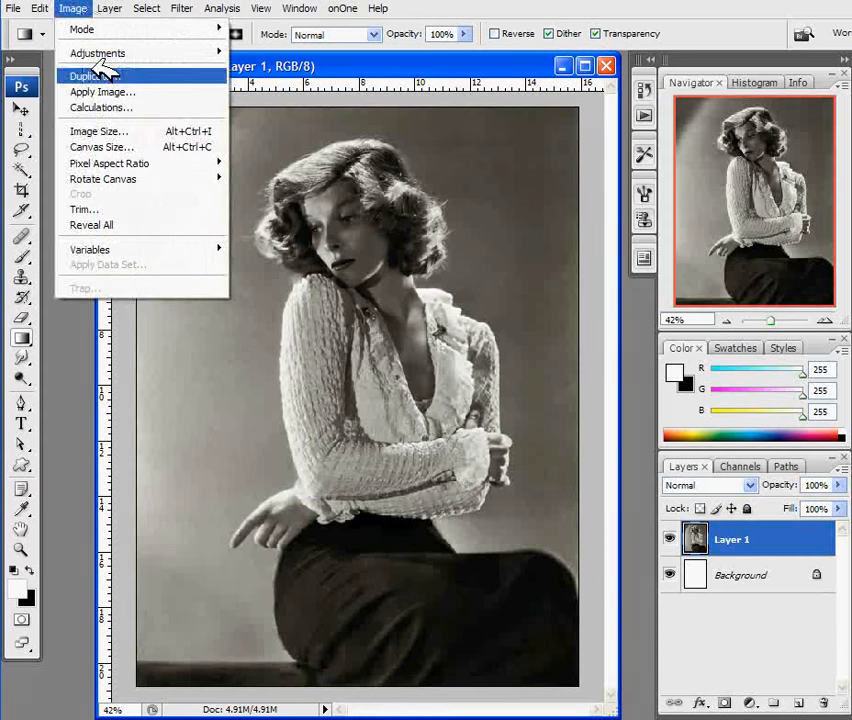
Check the image's pixel dimensions and resolution in the Image Size settings.
click(116, 131)
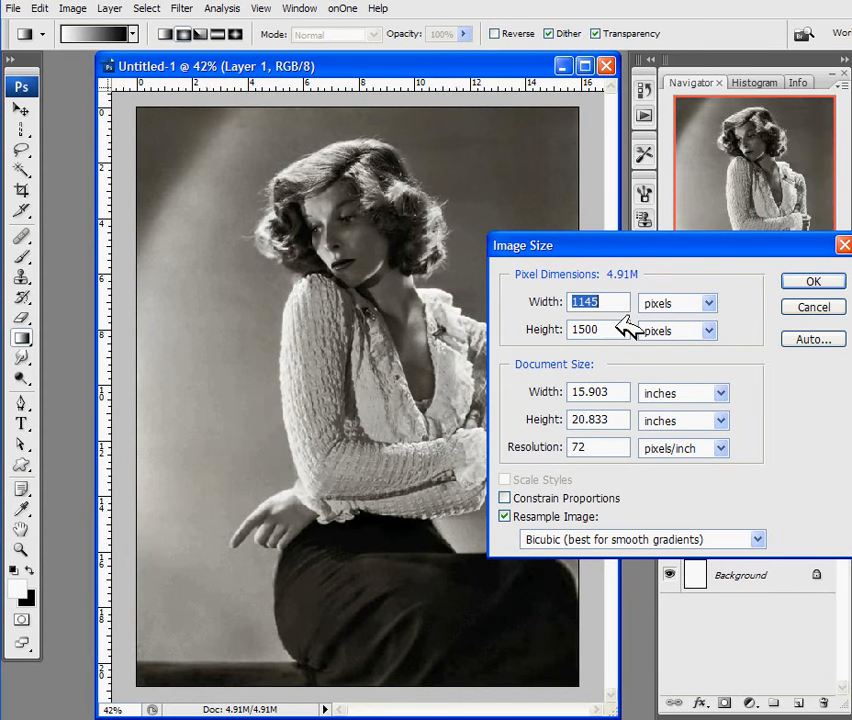
click(819, 283)
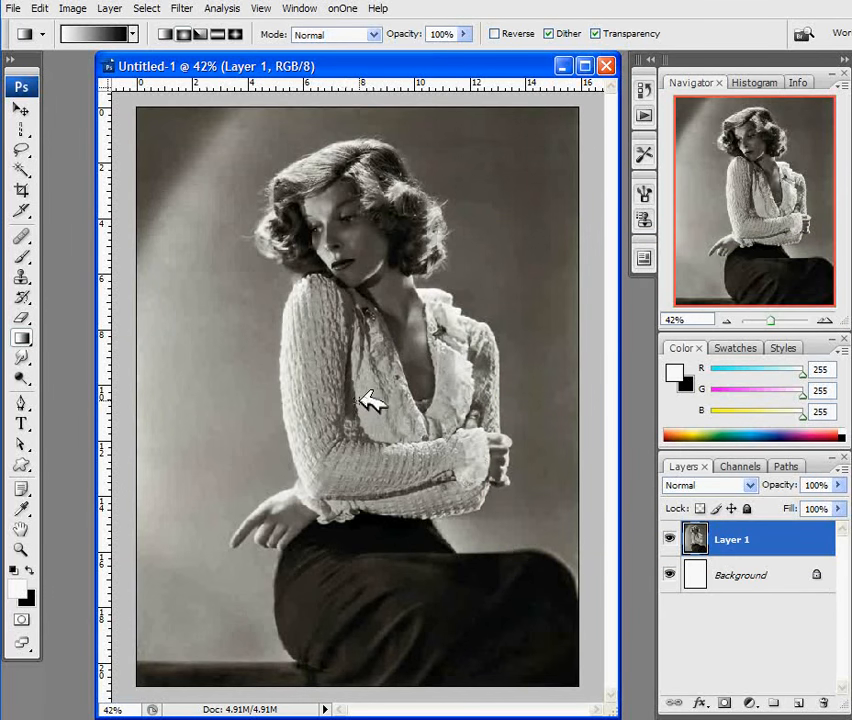
Add the text "44" in Arial at 90 pt on the background beside the top of the woman's hair.
click(26, 420)
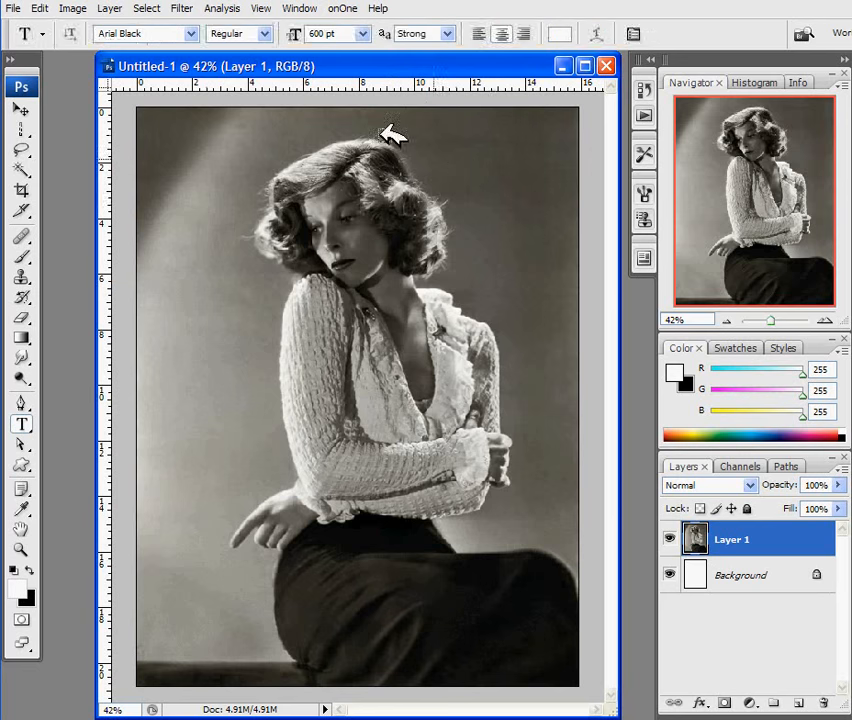
click(192, 33)
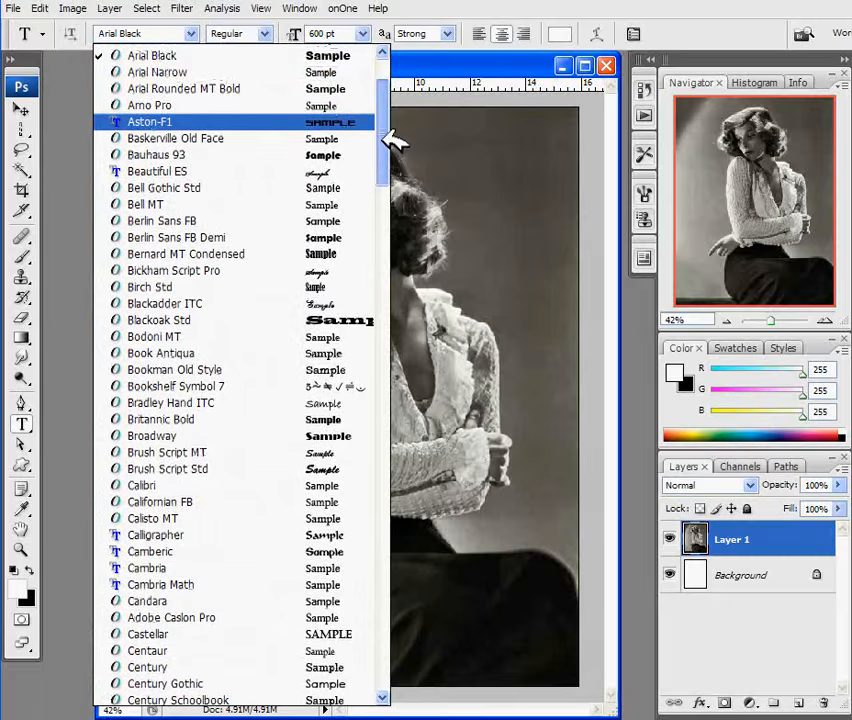
scroll(394, 137, up, 1)
click(285, 99)
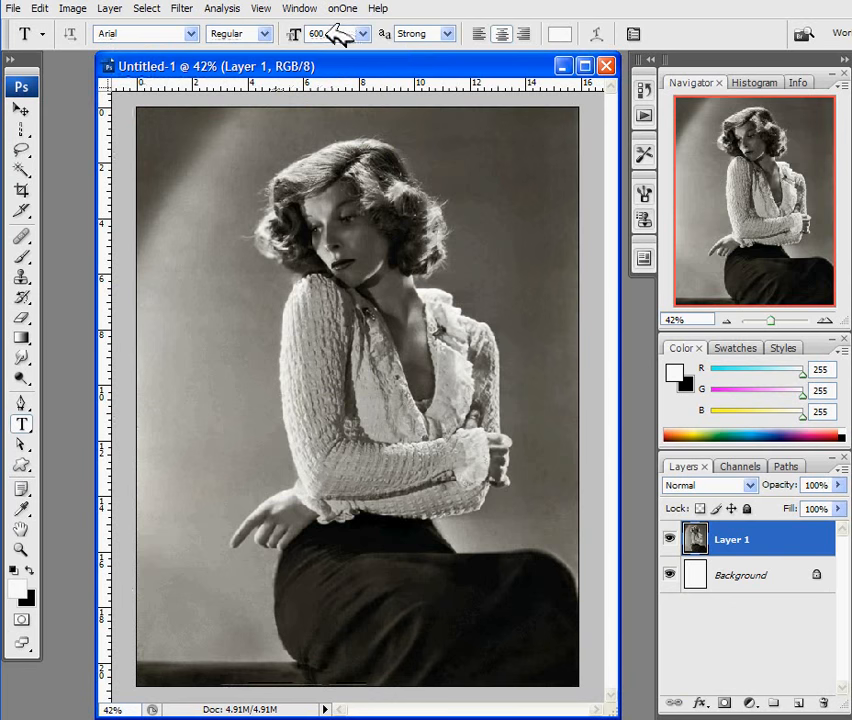
drag(325, 34, 308, 35)
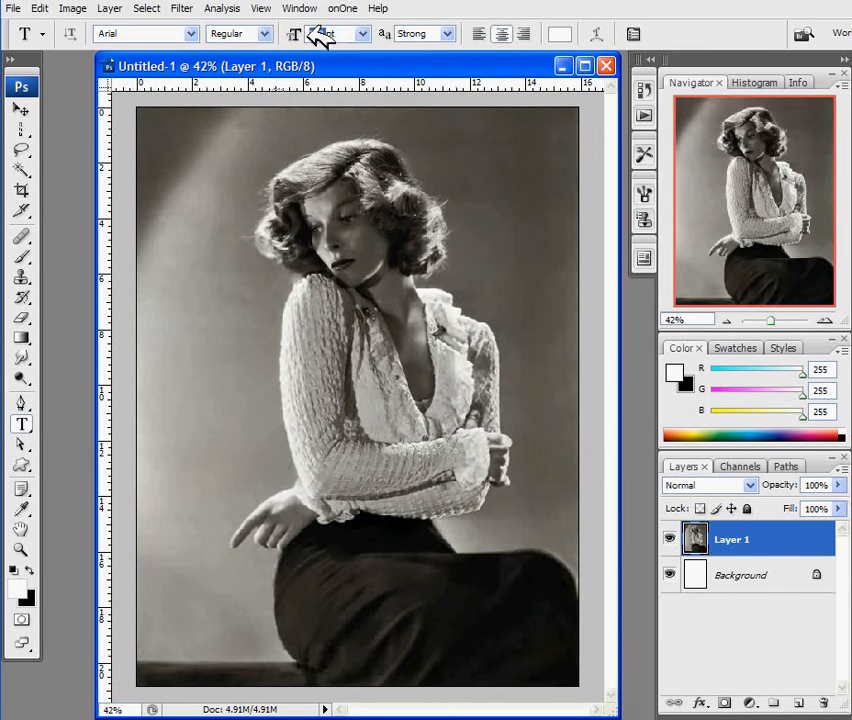
text(90pt)
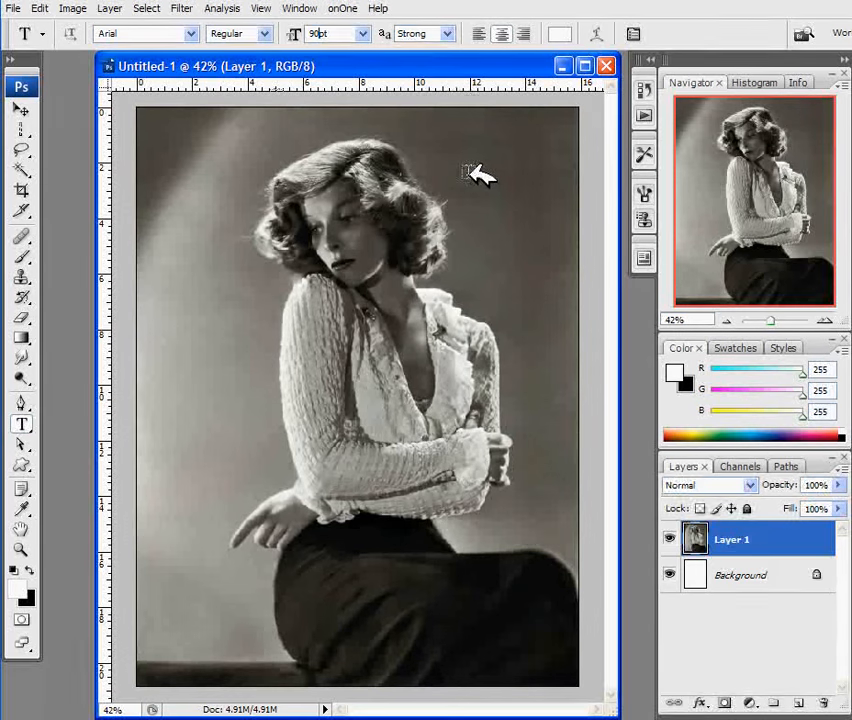
click(468, 172)
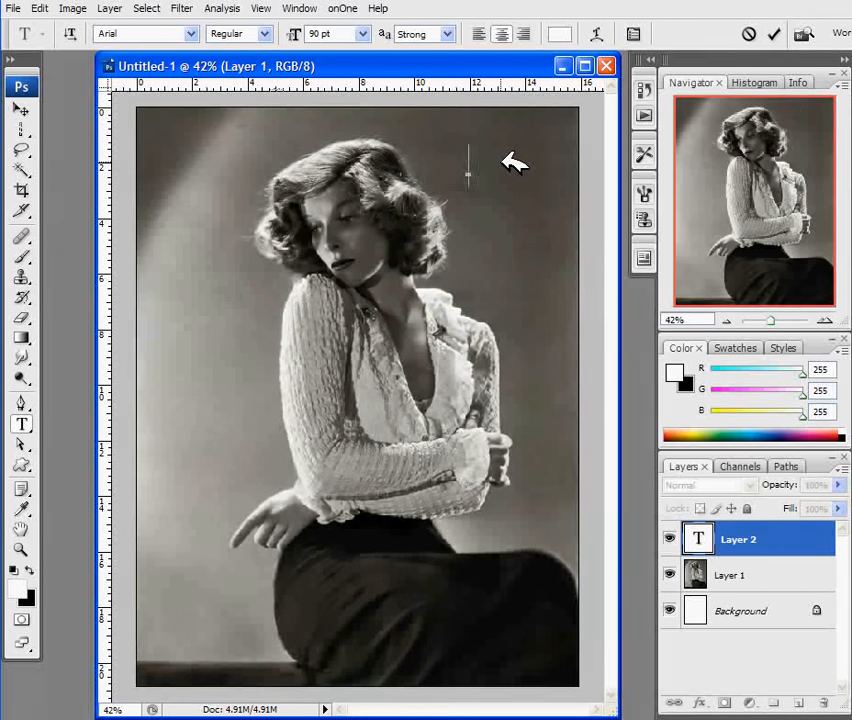
text(44)
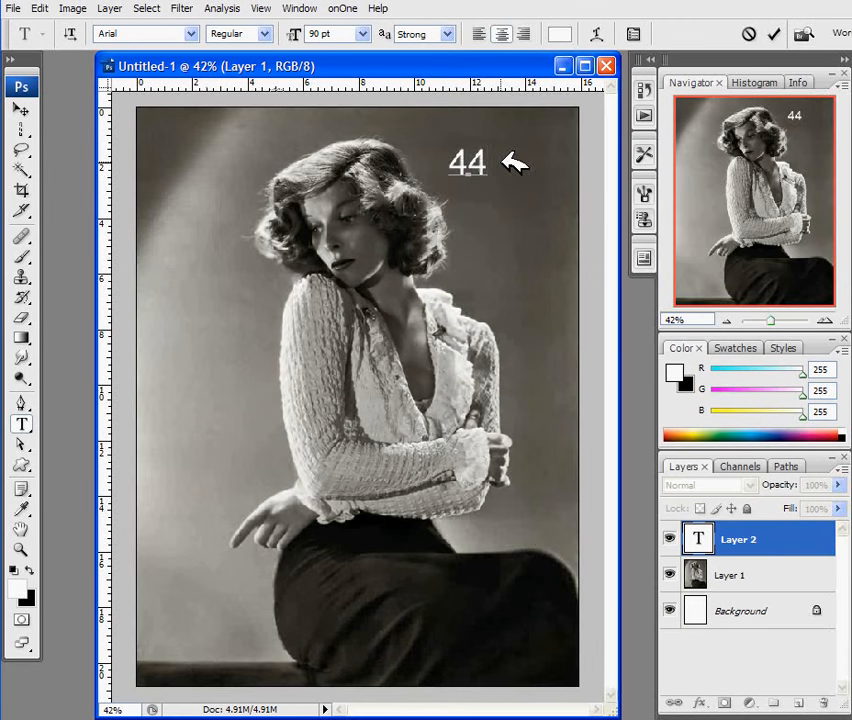
Enlarge the "44" text to 250 pt and commit the edit.
drag(489, 163, 444, 163)
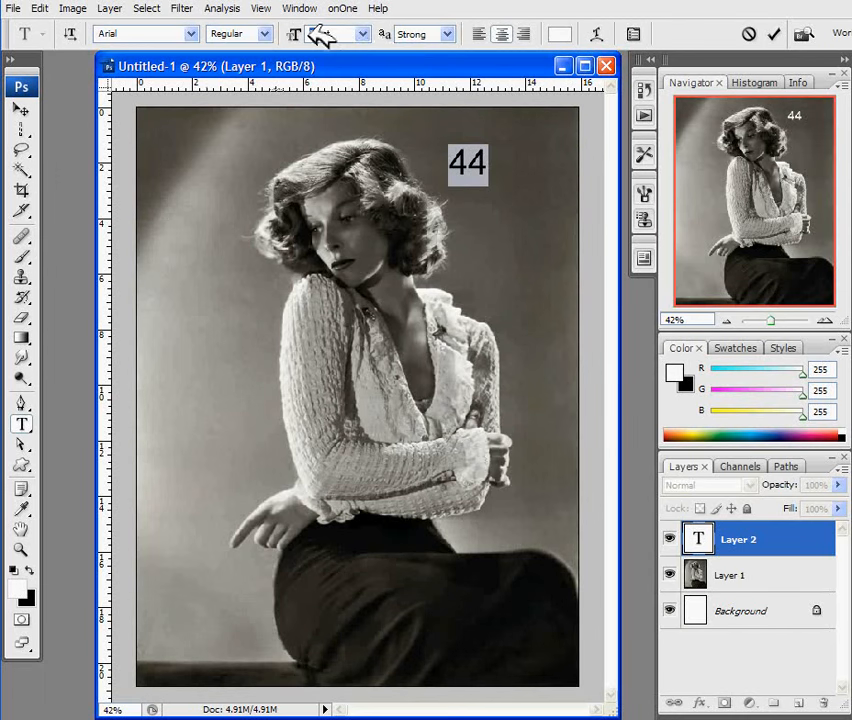
text(10)
text(0)
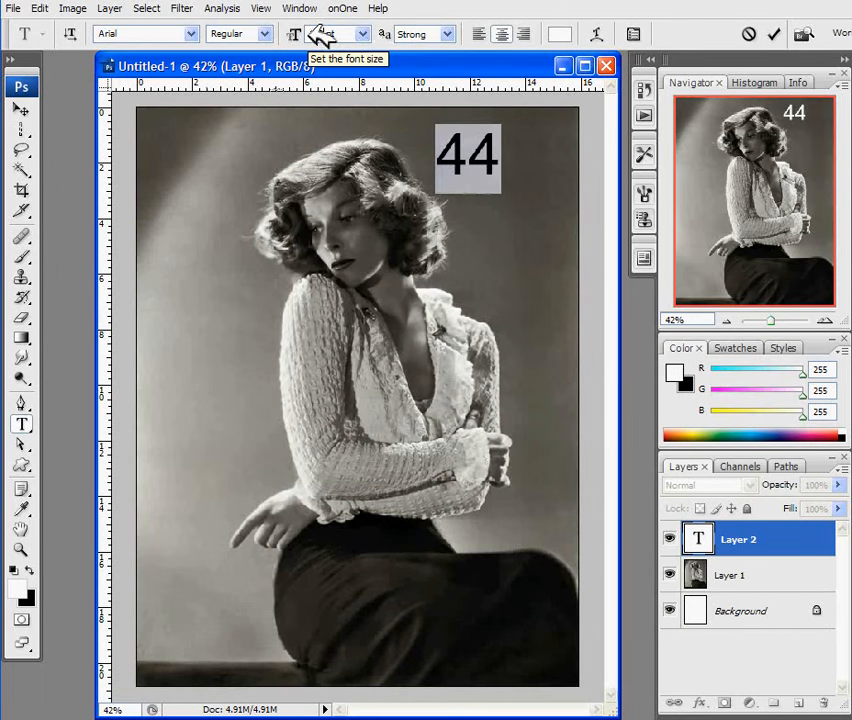
click(314, 35)
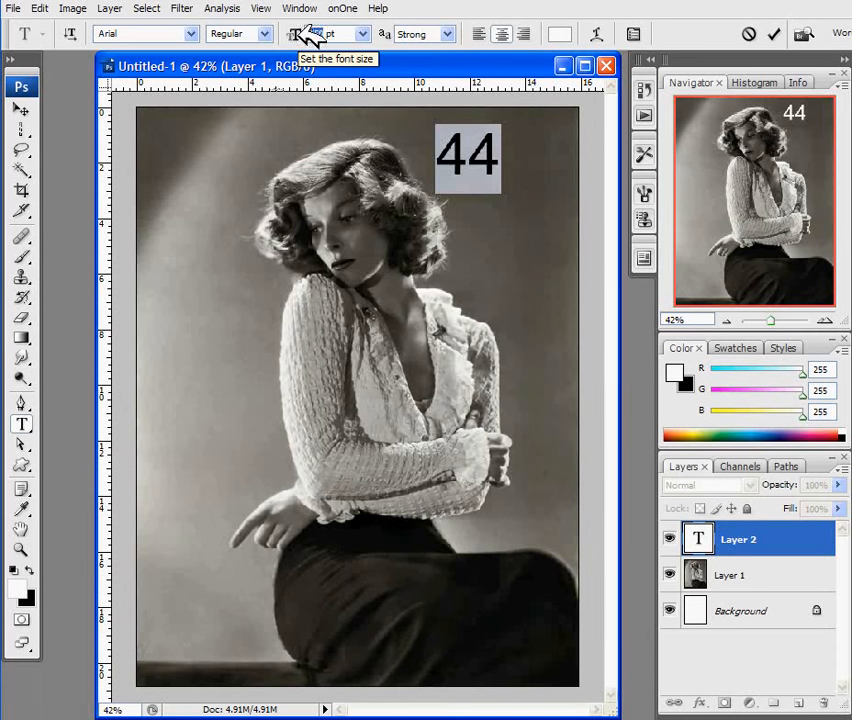
text(200)
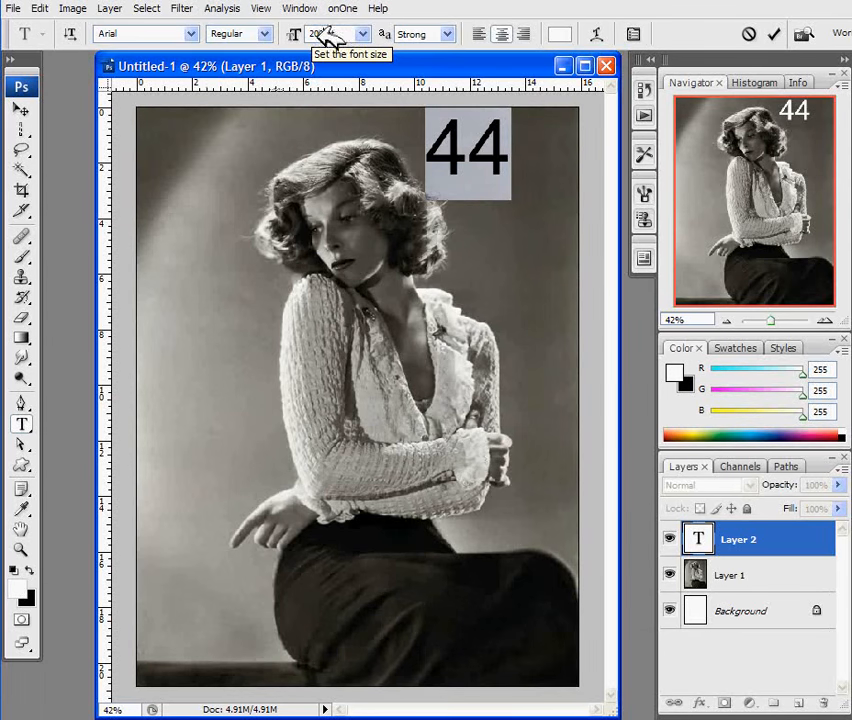
click(322, 33)
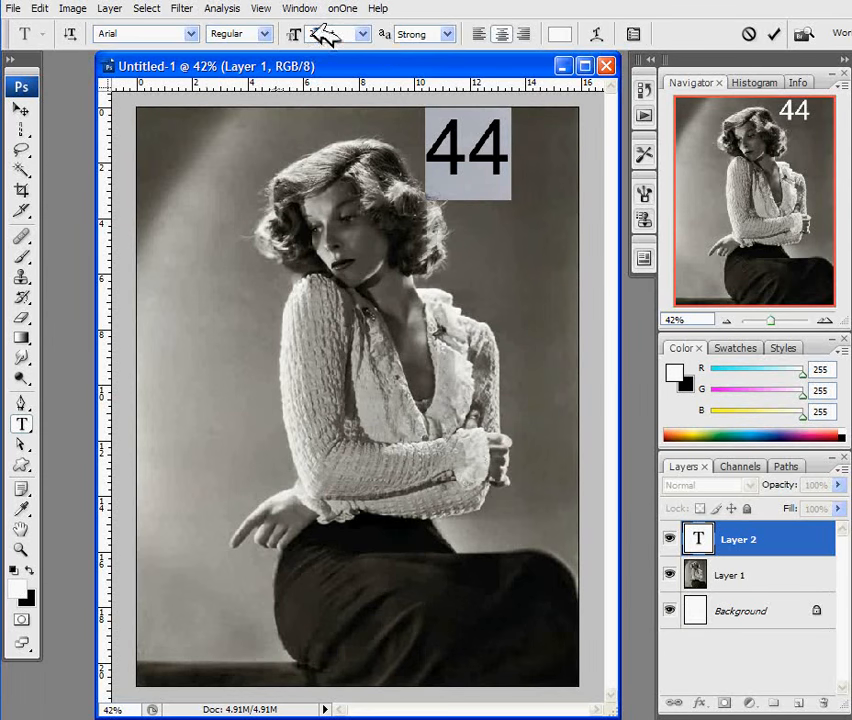
text(240)
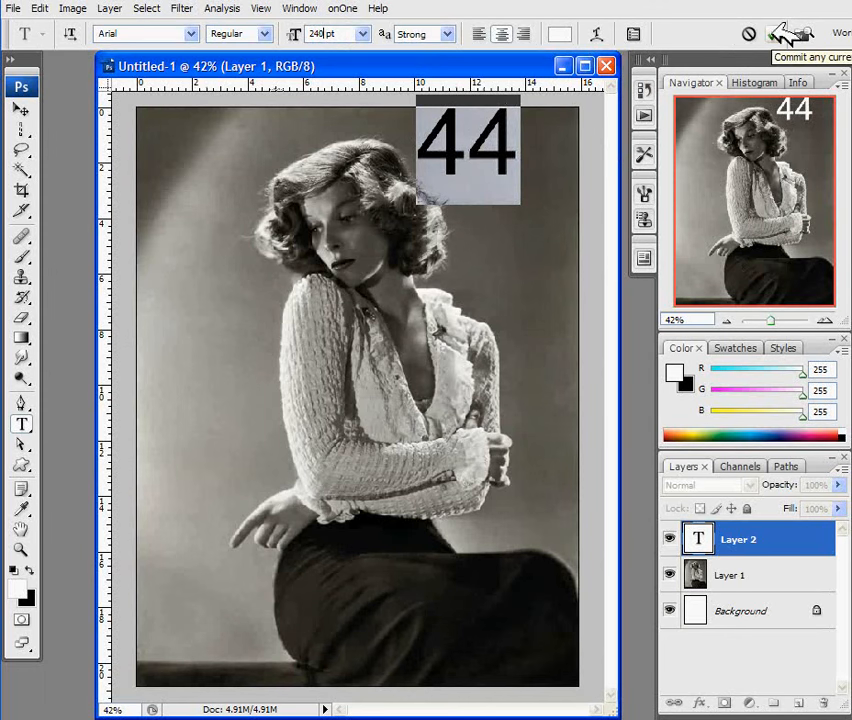
click(328, 30)
text(250)
key(Return)
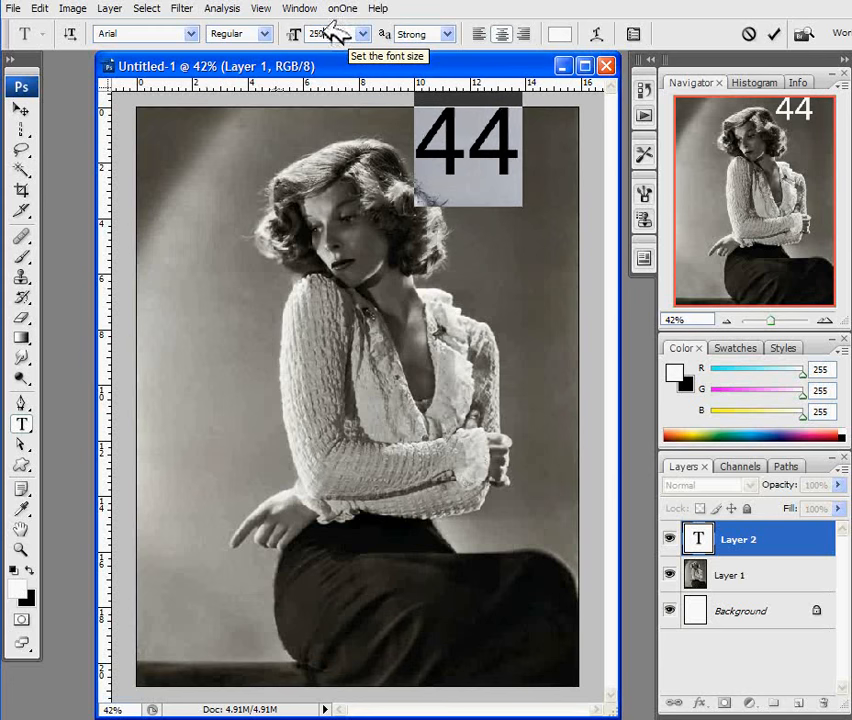
click(780, 36)
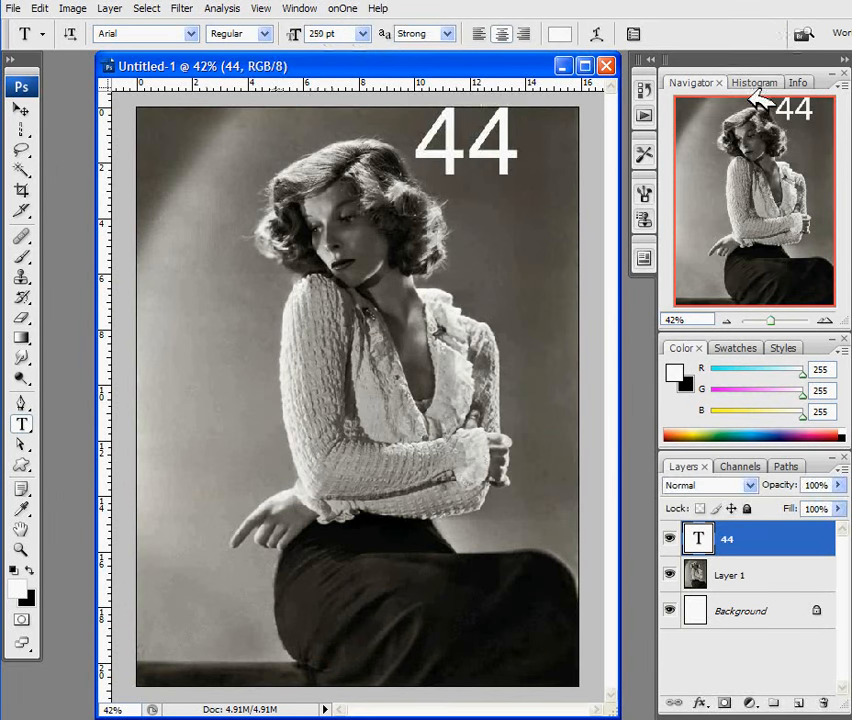
Move the "44" fully inside the picture's upper-right corner, and add a horizontal guide above it and a vertical guide to its right.
key(v)
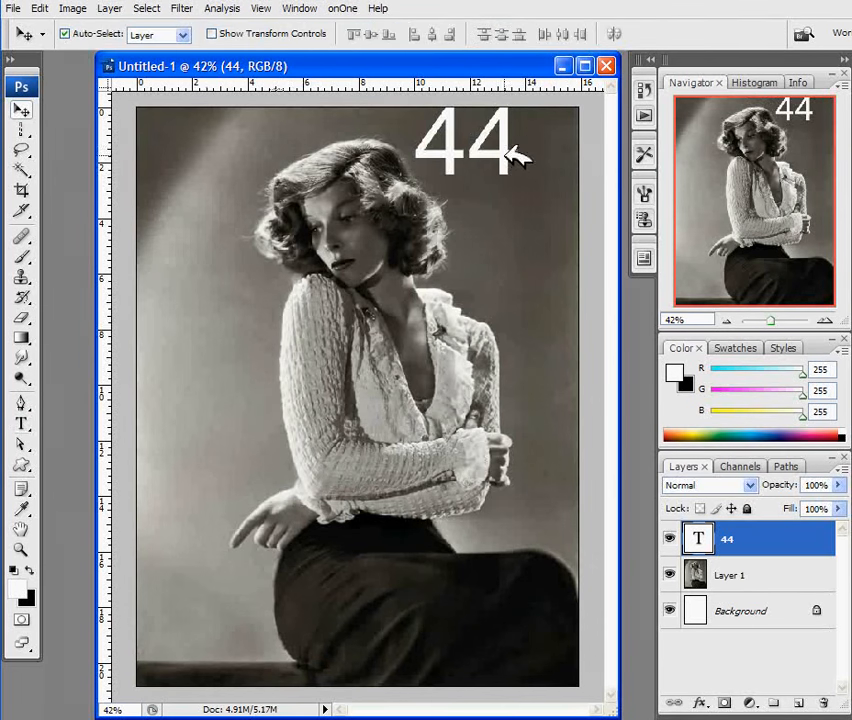
drag(513, 167, 548, 190)
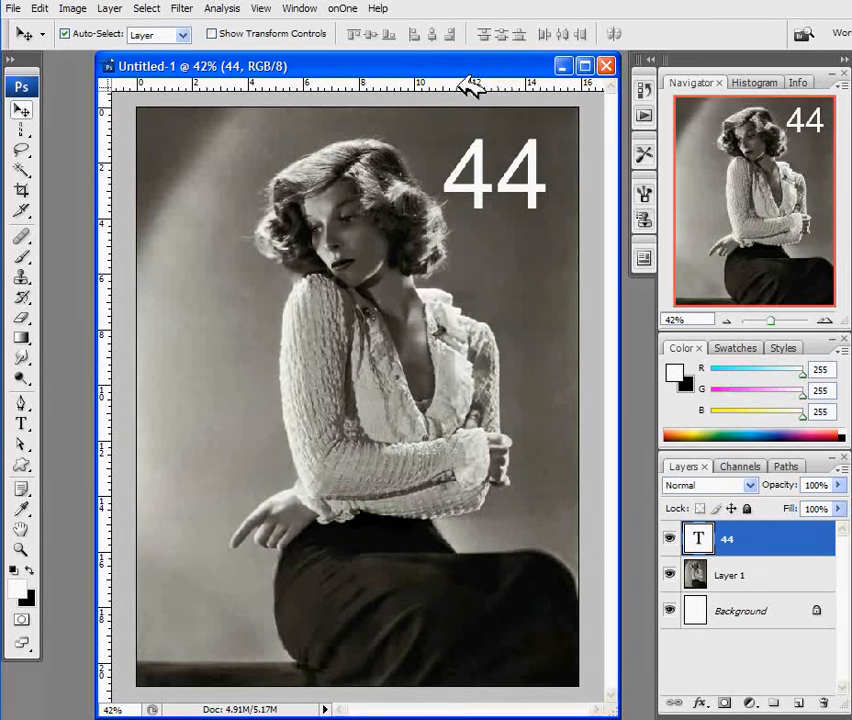
drag(468, 84, 472, 129)
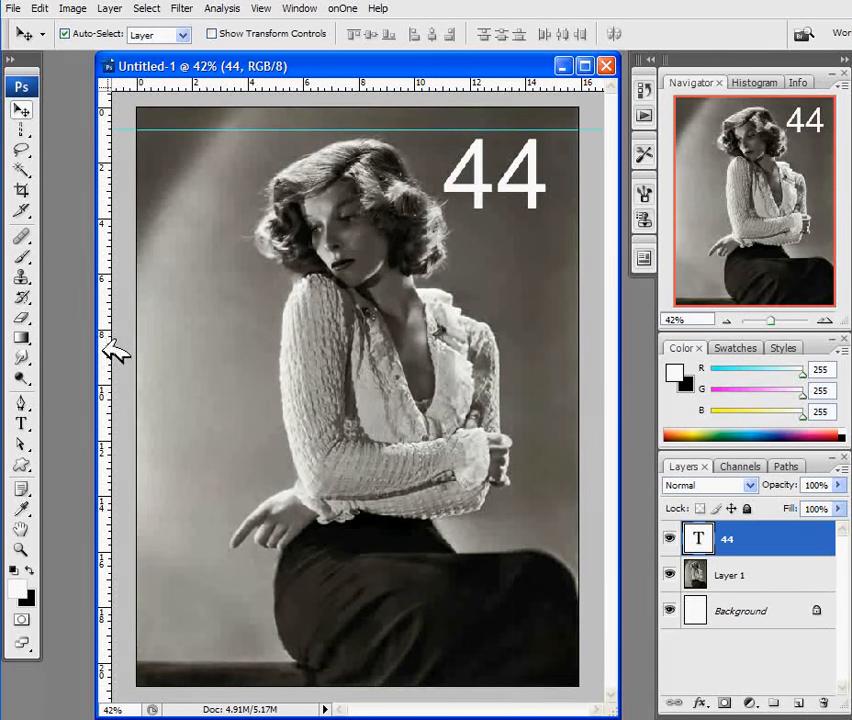
drag(112, 348, 572, 399)
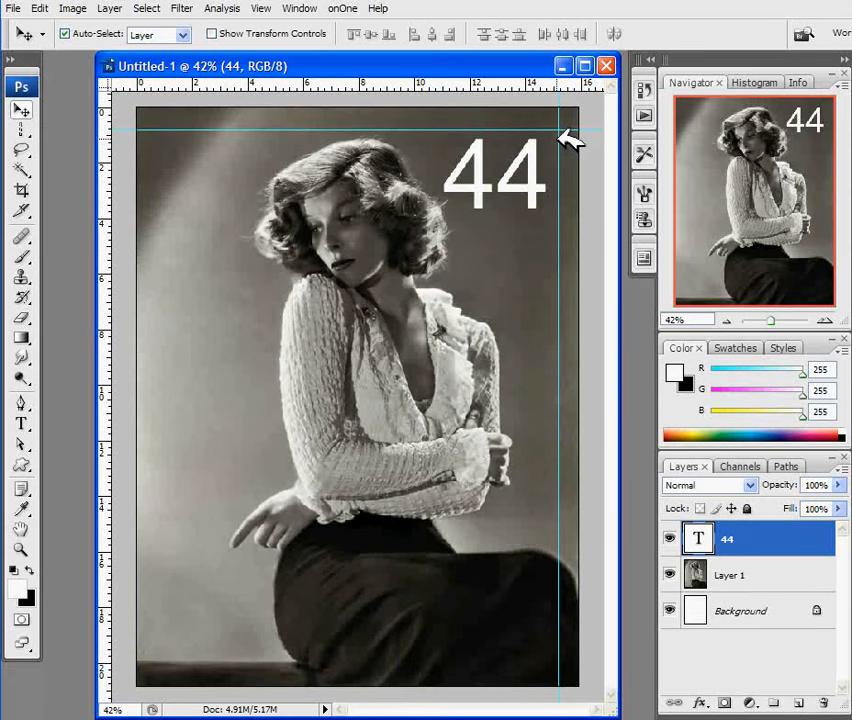
drag(559, 138, 557, 139)
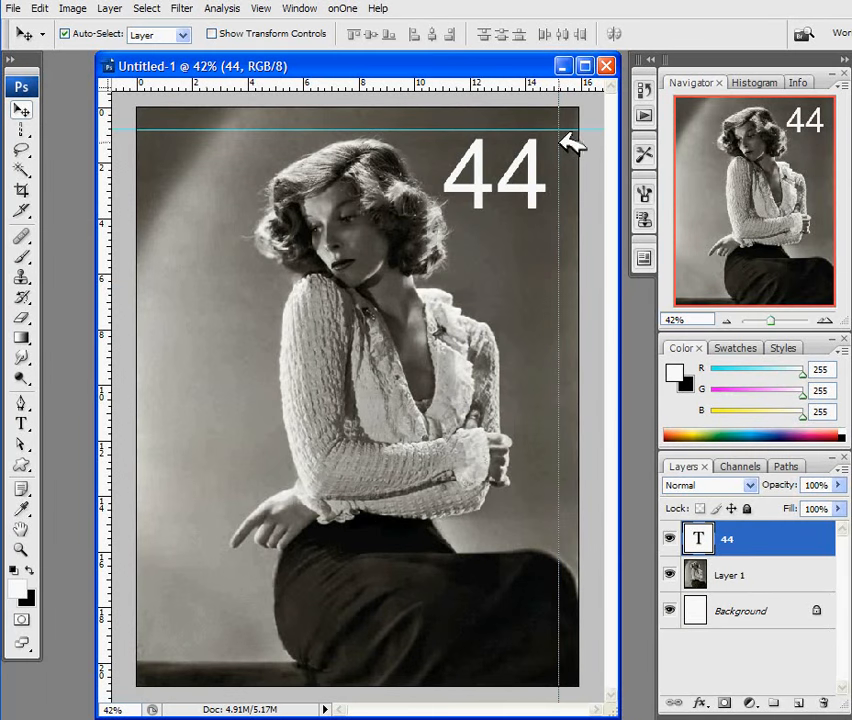
Move the horizontal guide to about 0.6 in and the vertical guide to about 15.3 in, and align the "44" to their corner.
drag(550, 190, 399, 333)
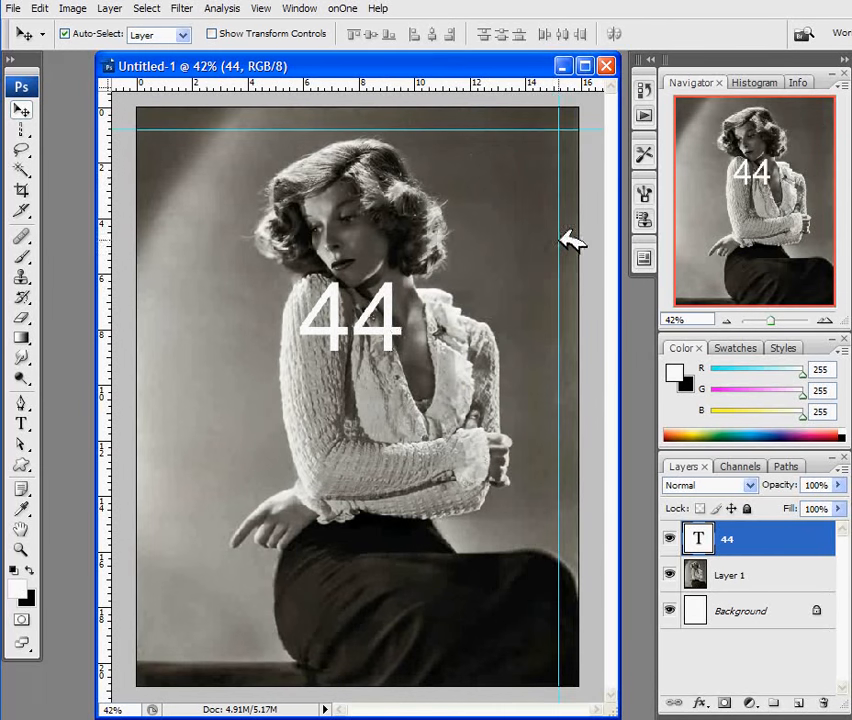
drag(561, 240, 557, 240)
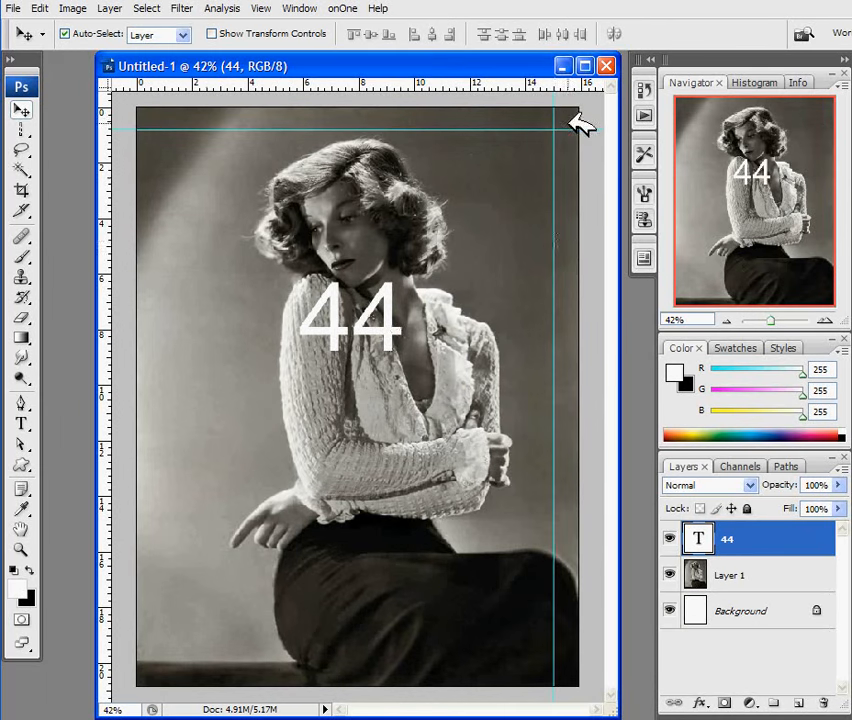
drag(399, 333, 547, 184)
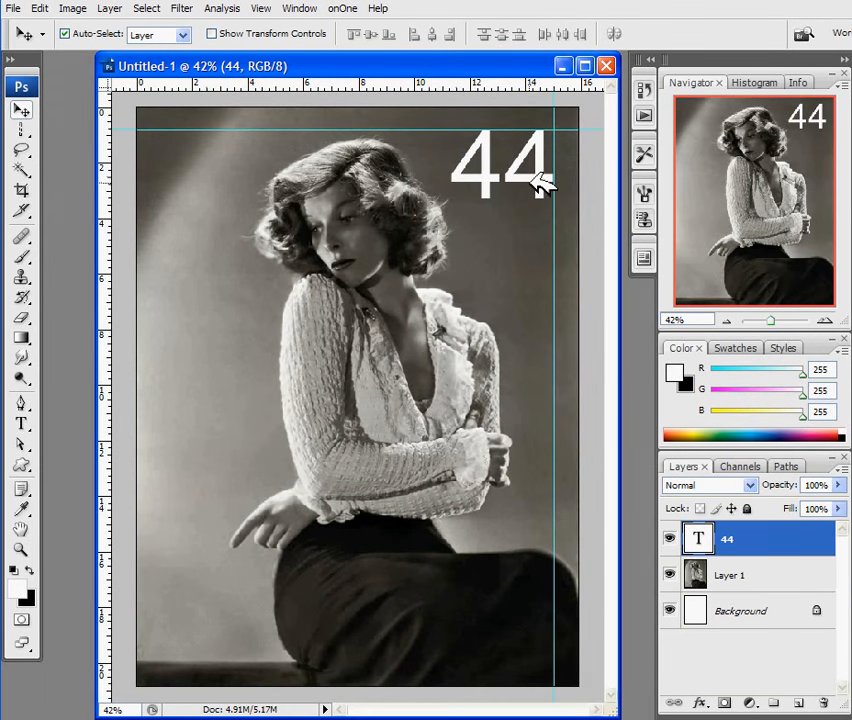
drag(544, 181, 475, 261)
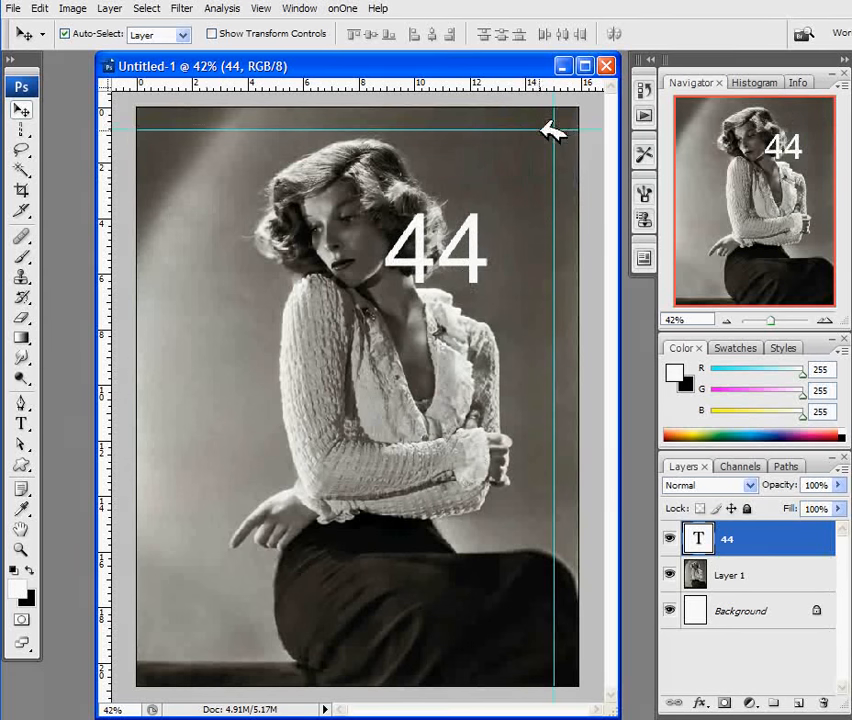
drag(541, 130, 578, 172)
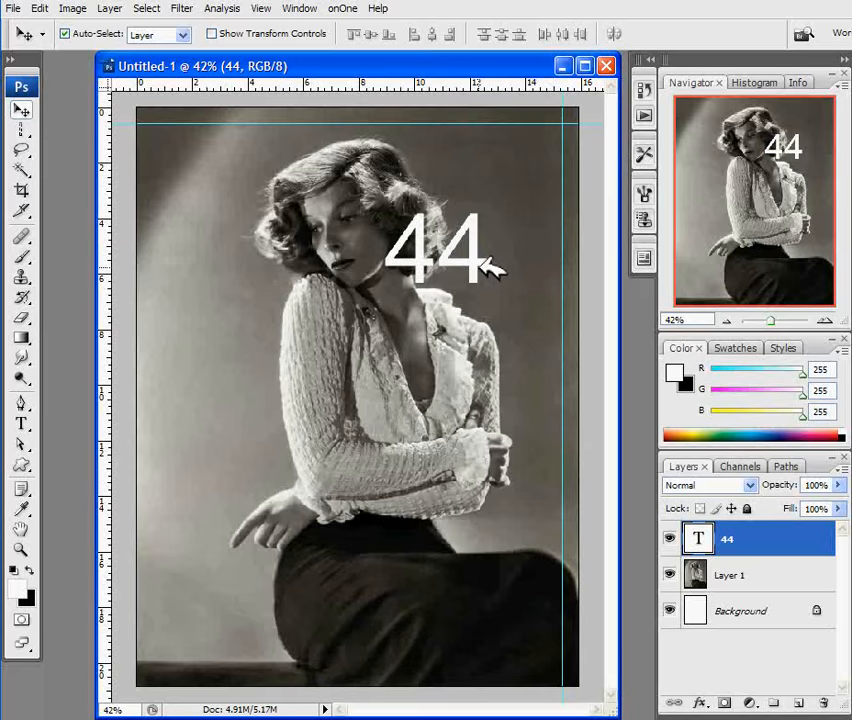
drag(479, 256, 557, 173)
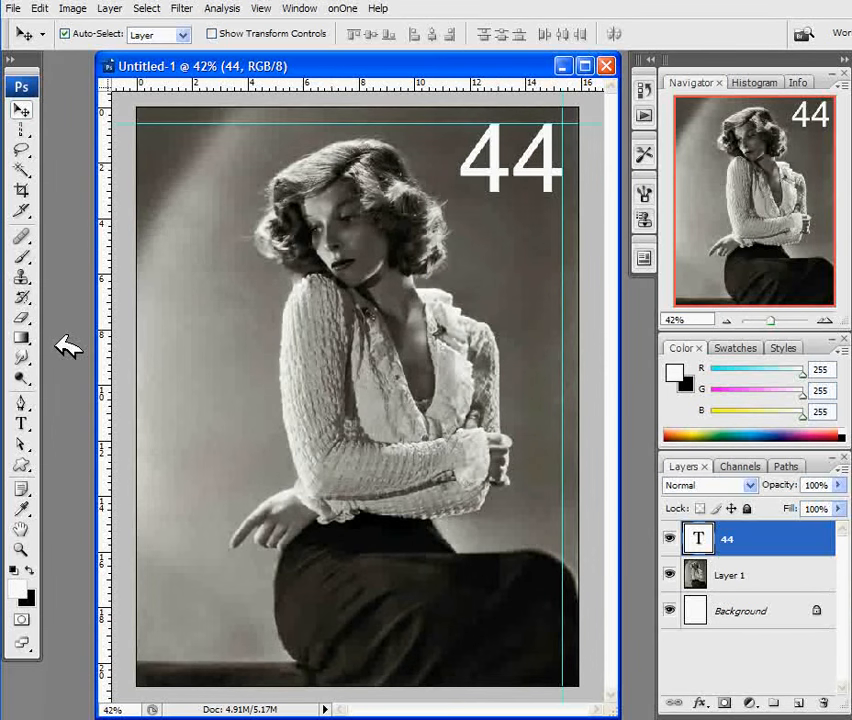
Add the text "USA" at 90 pt below the "44", beside the woman's neck, and commit it.
click(22, 423)
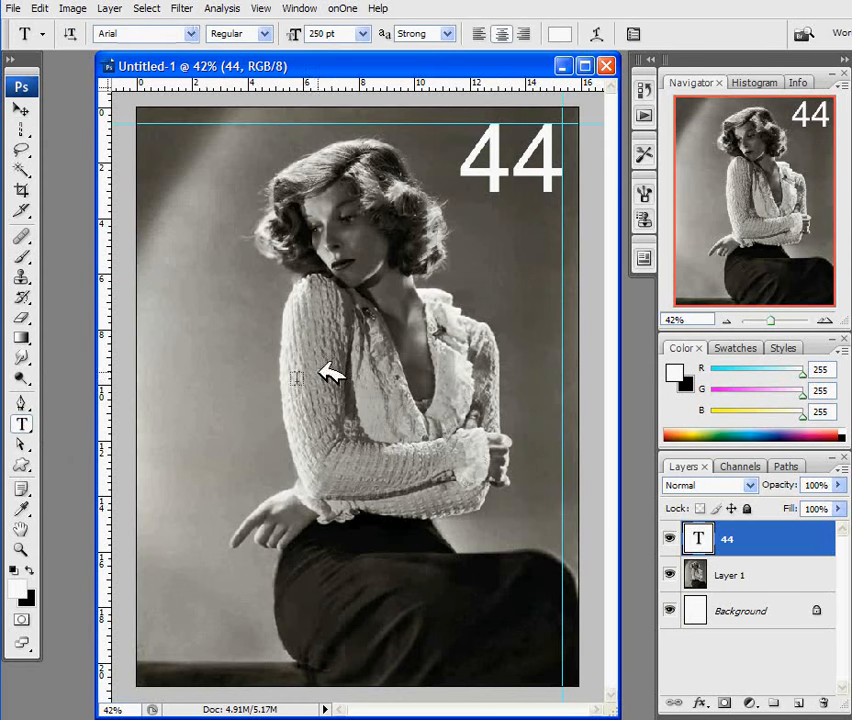
click(461, 277)
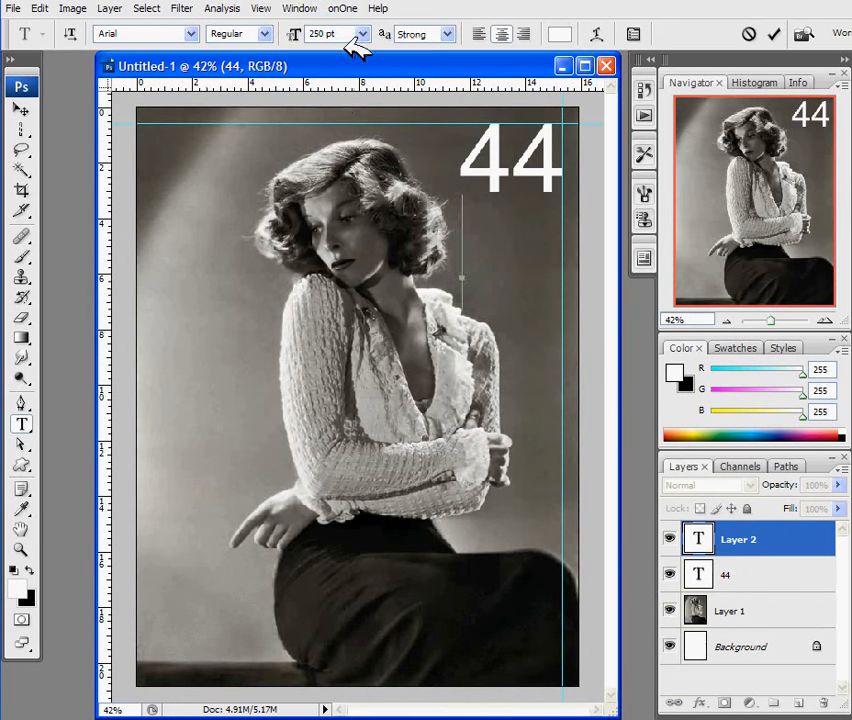
drag(326, 33, 316, 33)
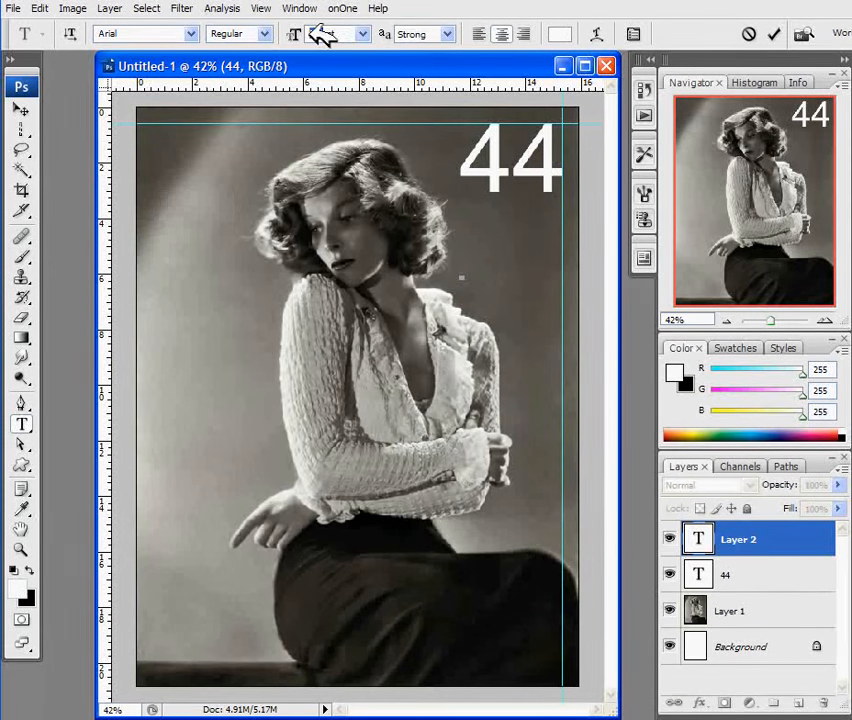
text(90)
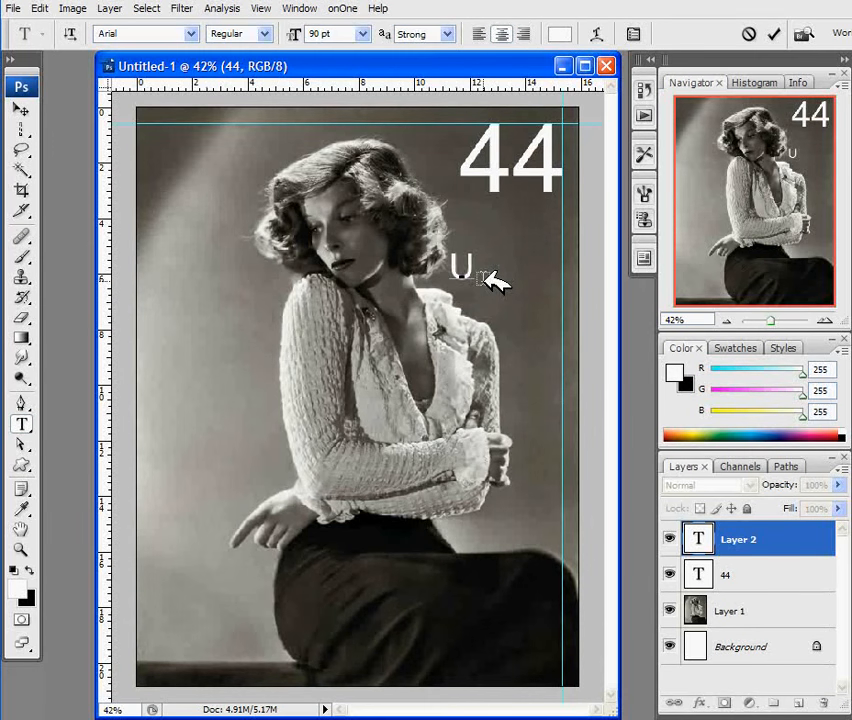
text(SA)
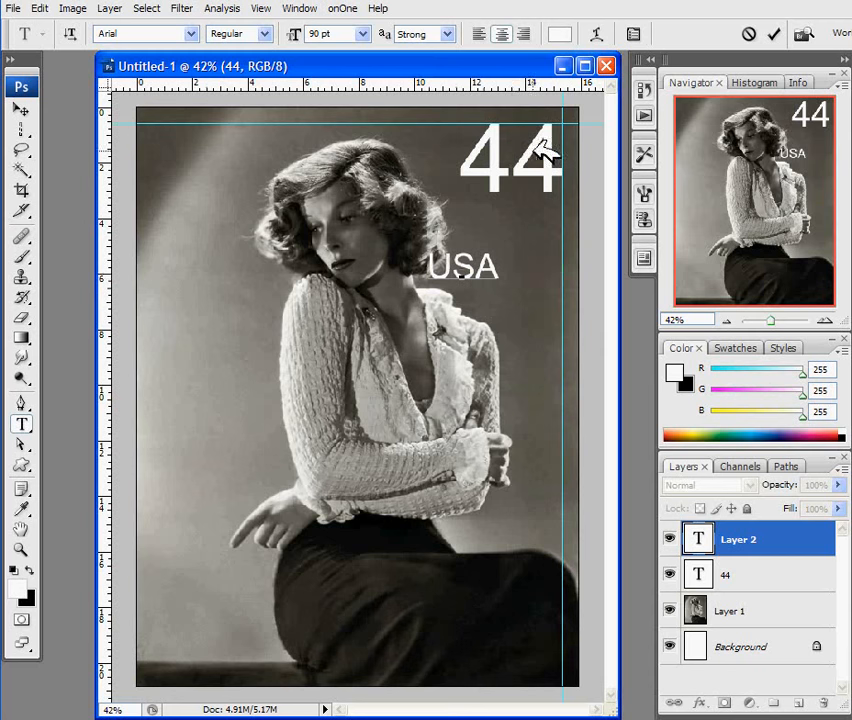
click(774, 34)
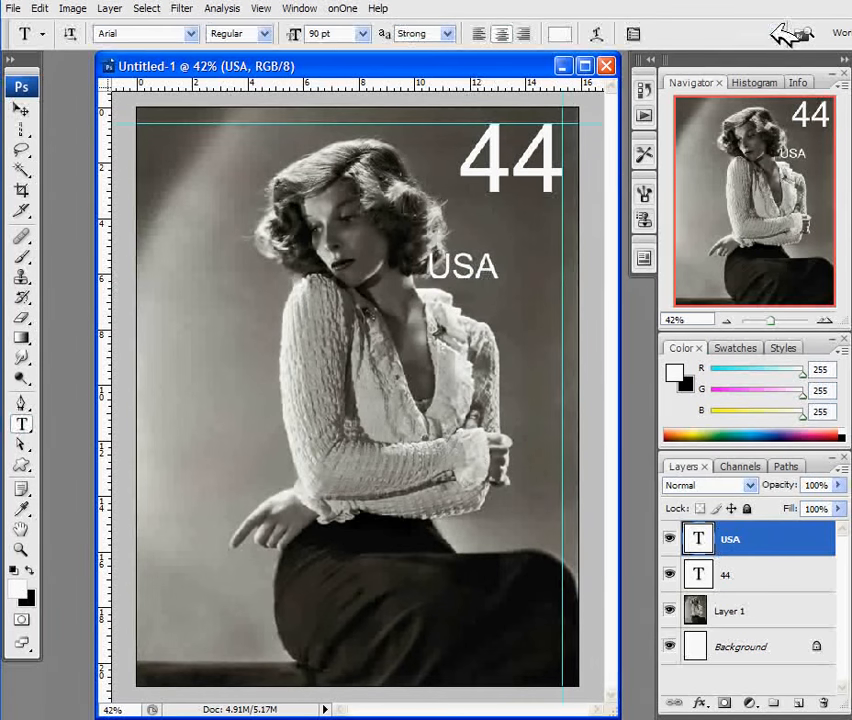
key(v)
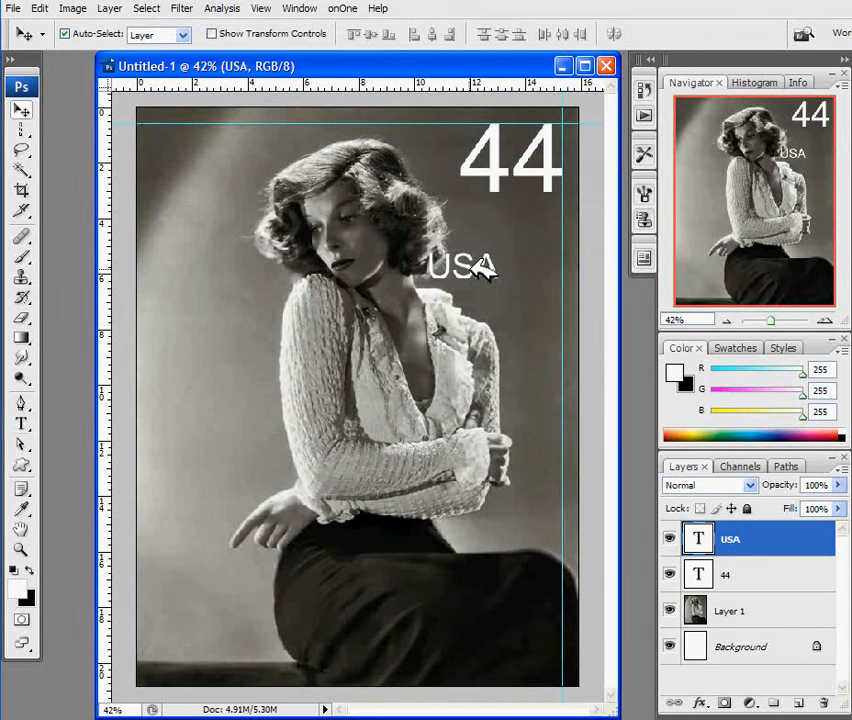
Move "USA" directly beneath the "44" and add a vertical guide at about 11.5 in along the left edge of the "44".
drag(477, 262, 525, 210)
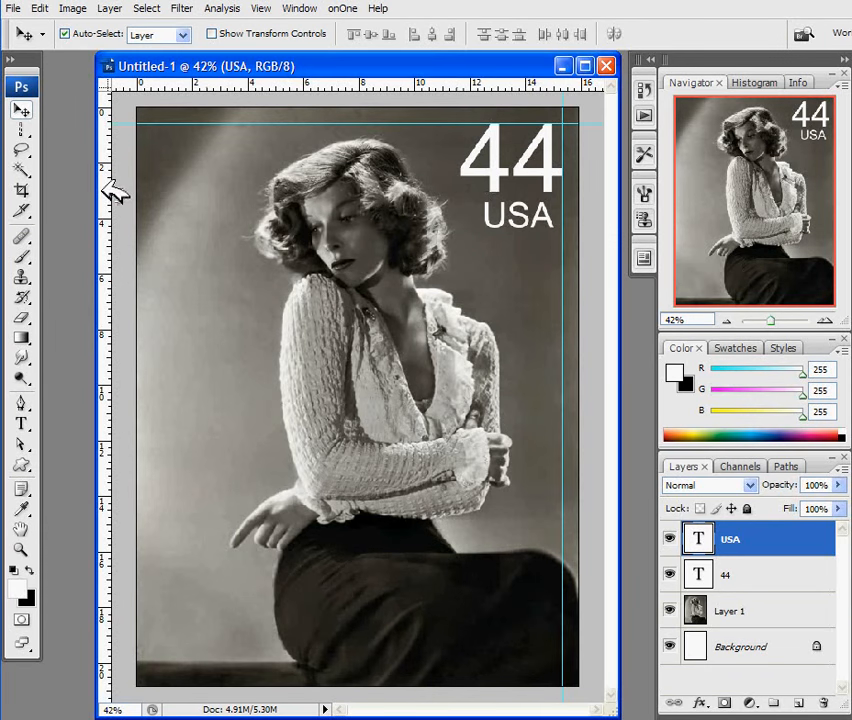
drag(108, 188, 461, 230)
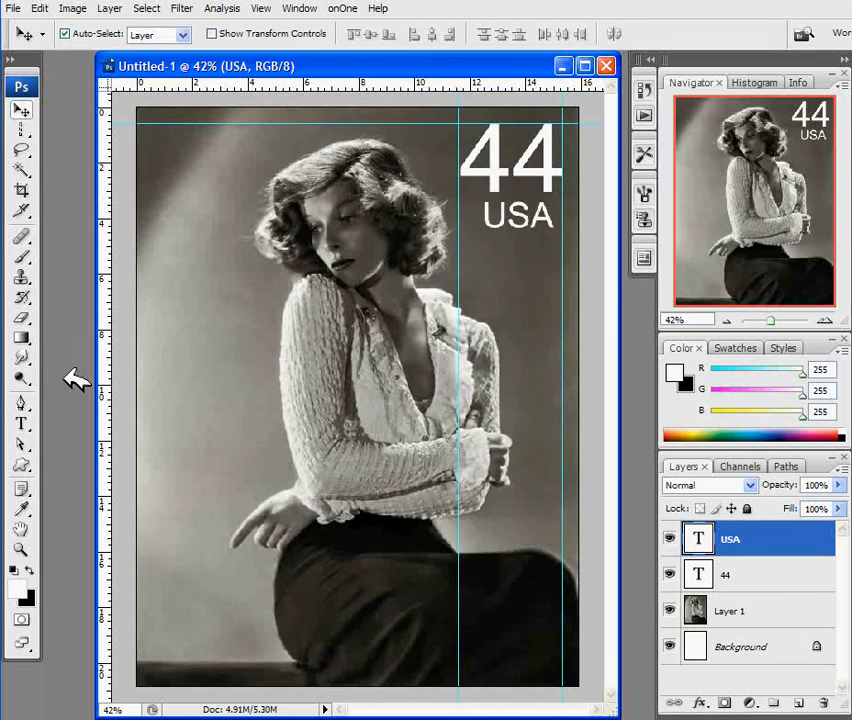
Widen the letter spacing of the "USA" text, trying a tracking of 200 and settling on 400.
click(22, 423)
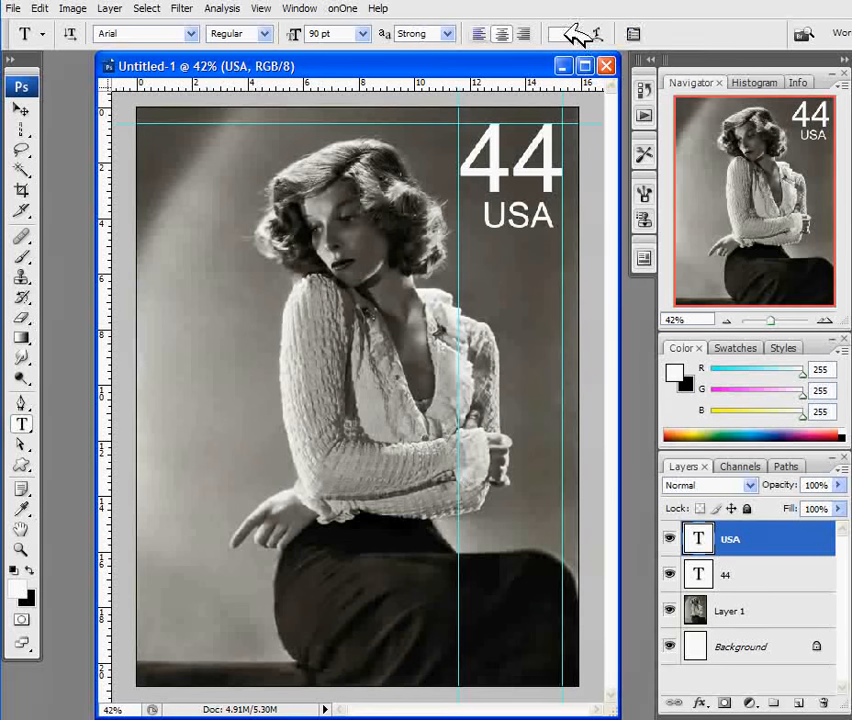
click(633, 32)
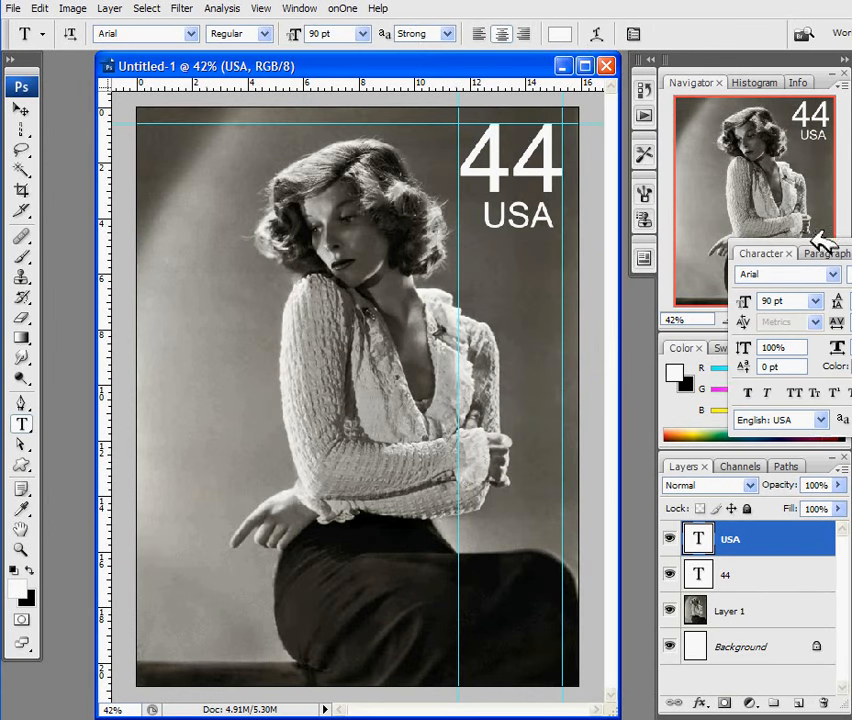
drag(815, 240, 252, 142)
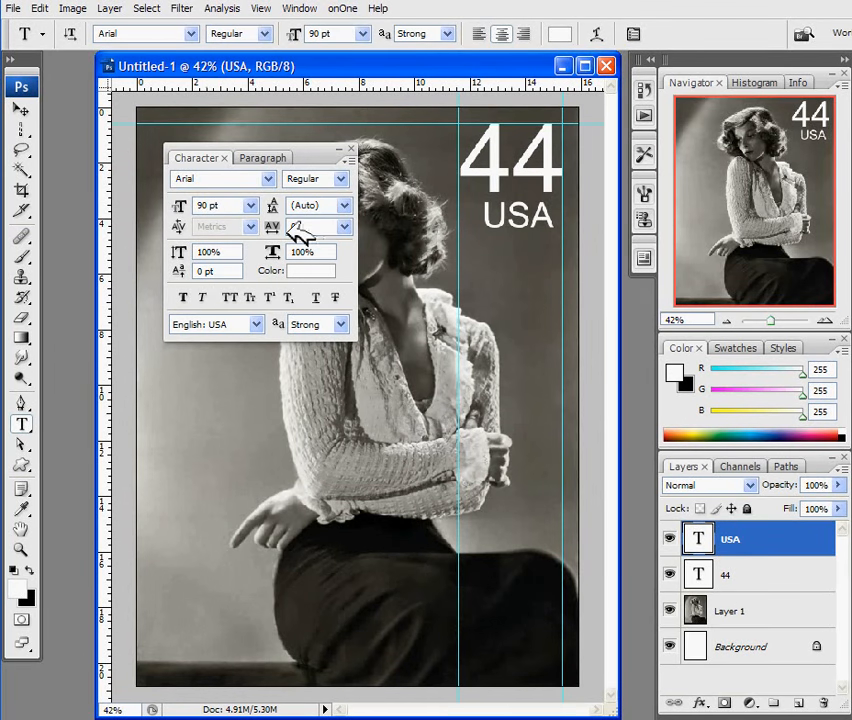
click(346, 227)
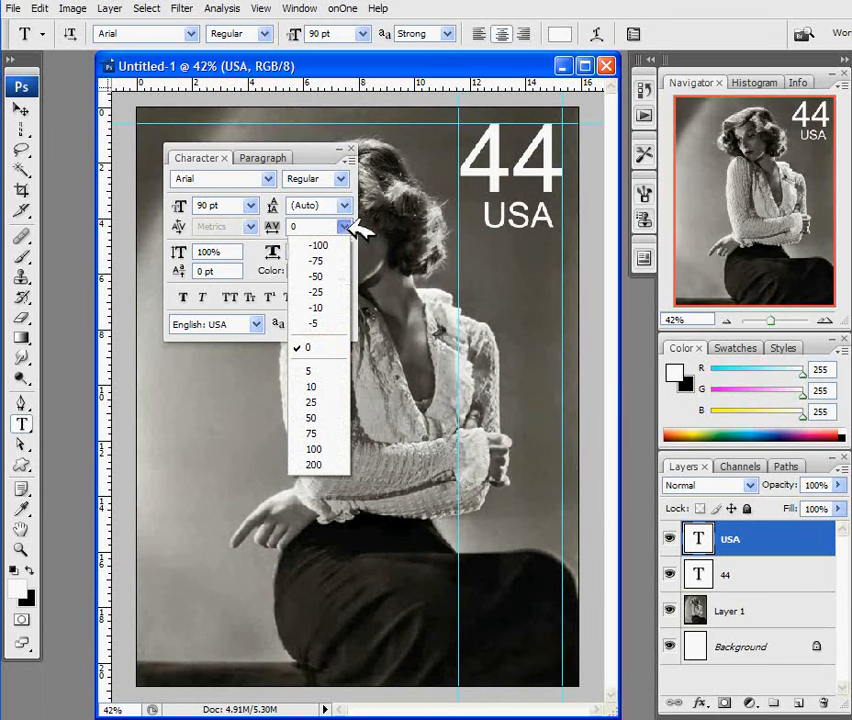
click(340, 462)
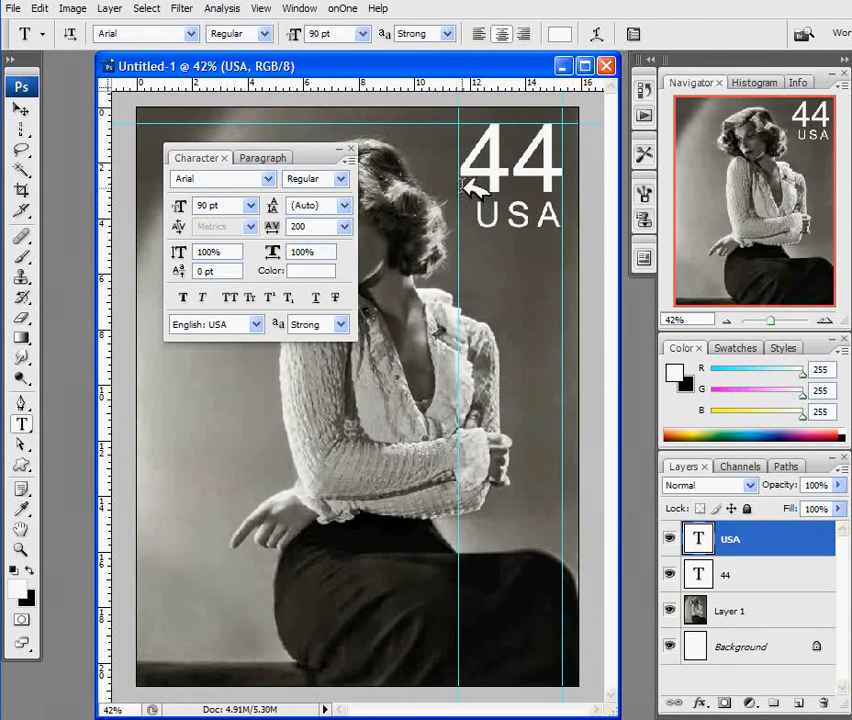
click(303, 229)
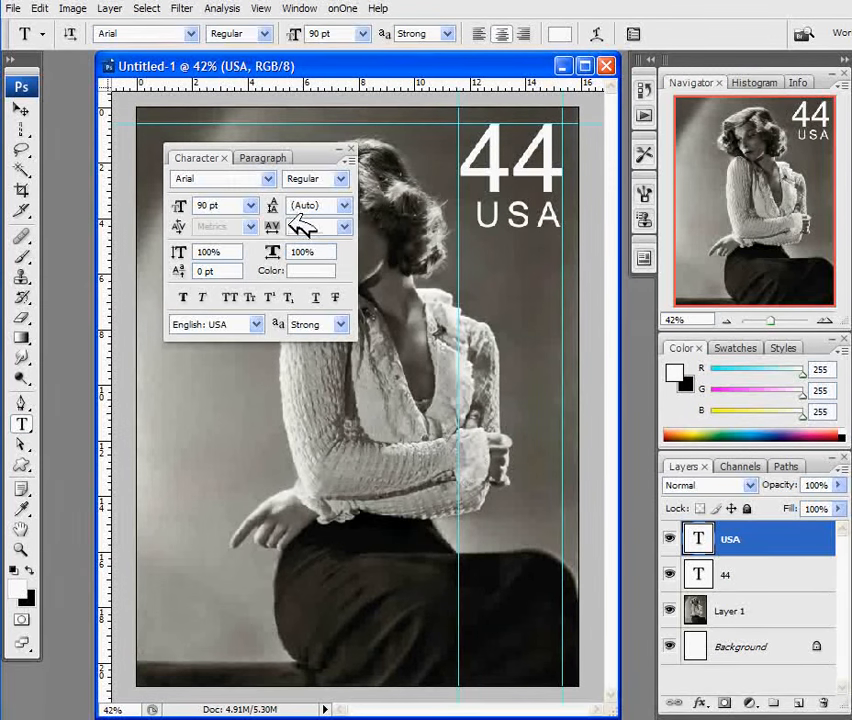
text(400)
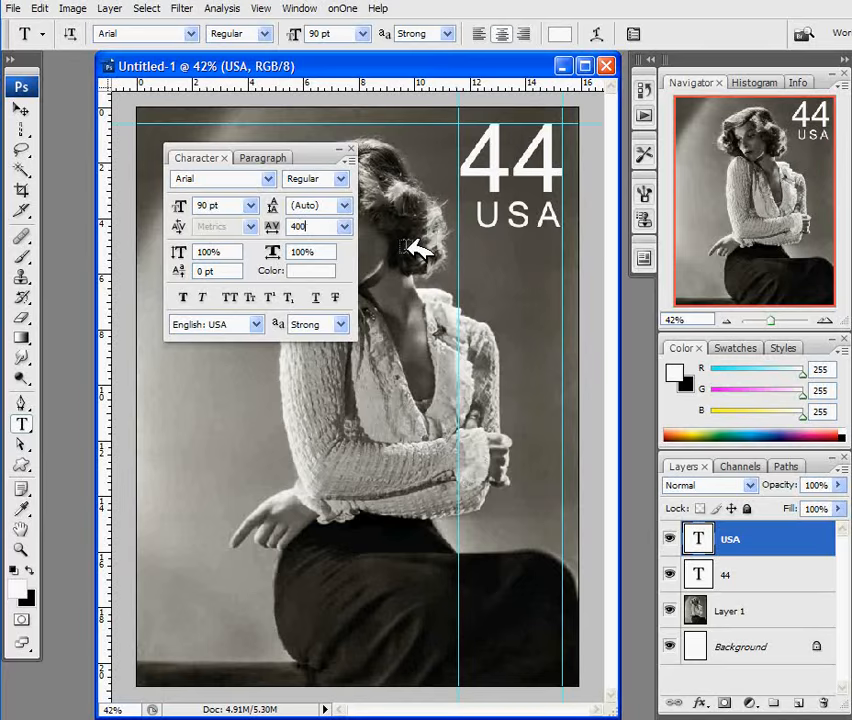
key(Return)
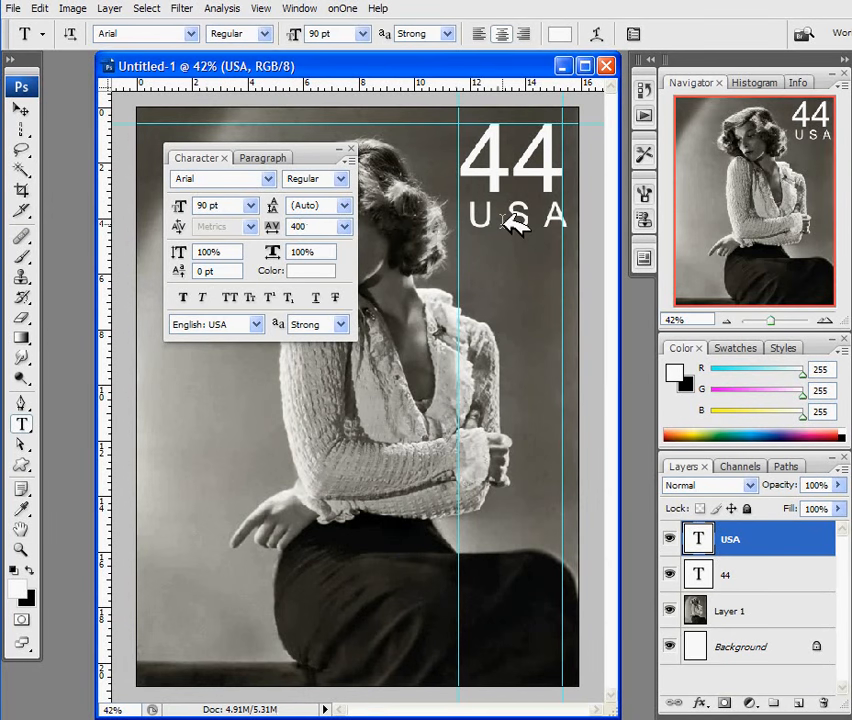
Shift "USA" left so it fits between the two vertical guides beneath the "44", and nudge it slightly up.
key(v)
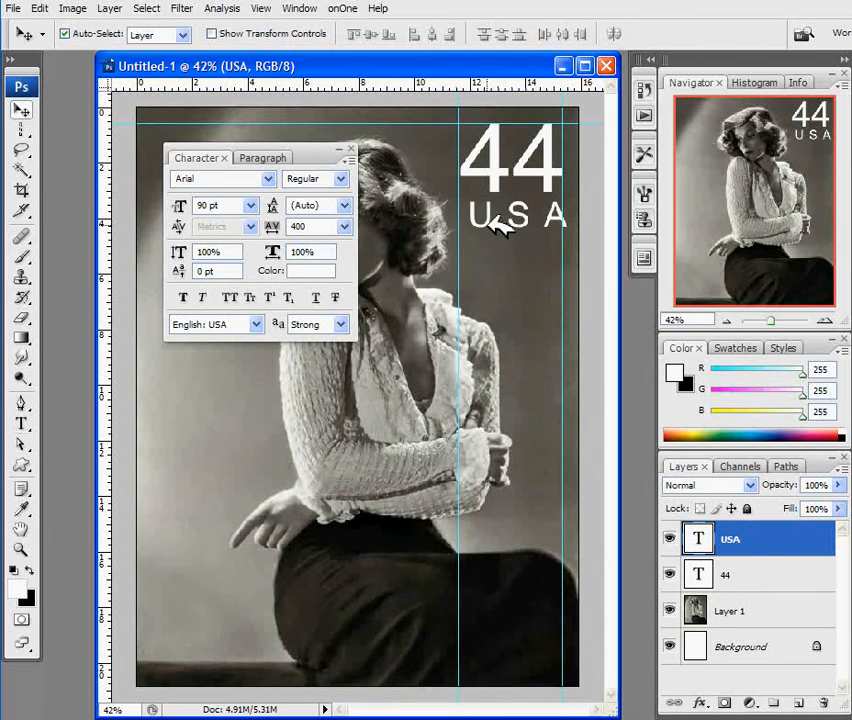
drag(490, 225, 483, 228)
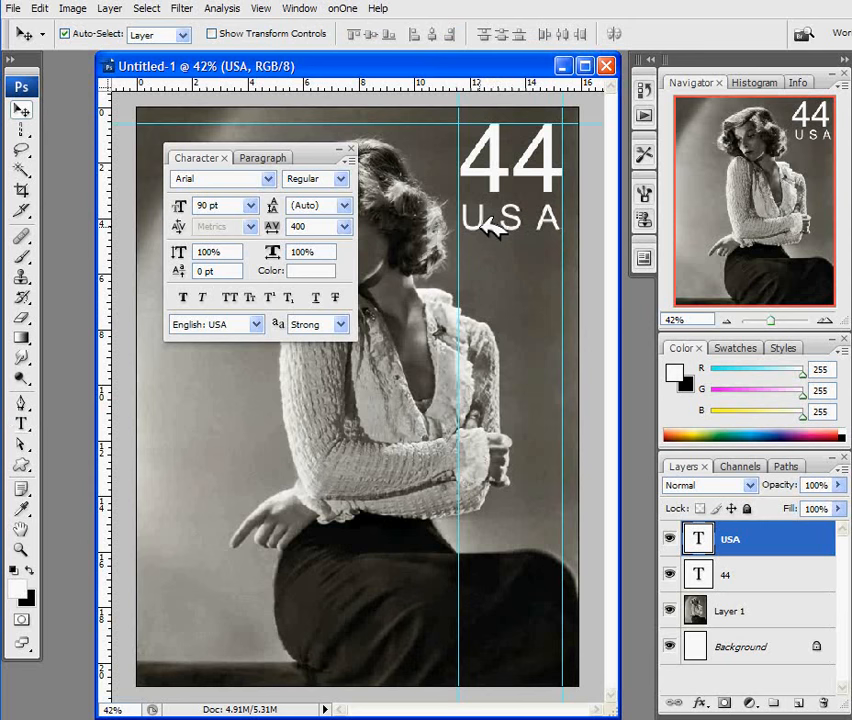
key(Up)
key(Up)
key(Up)
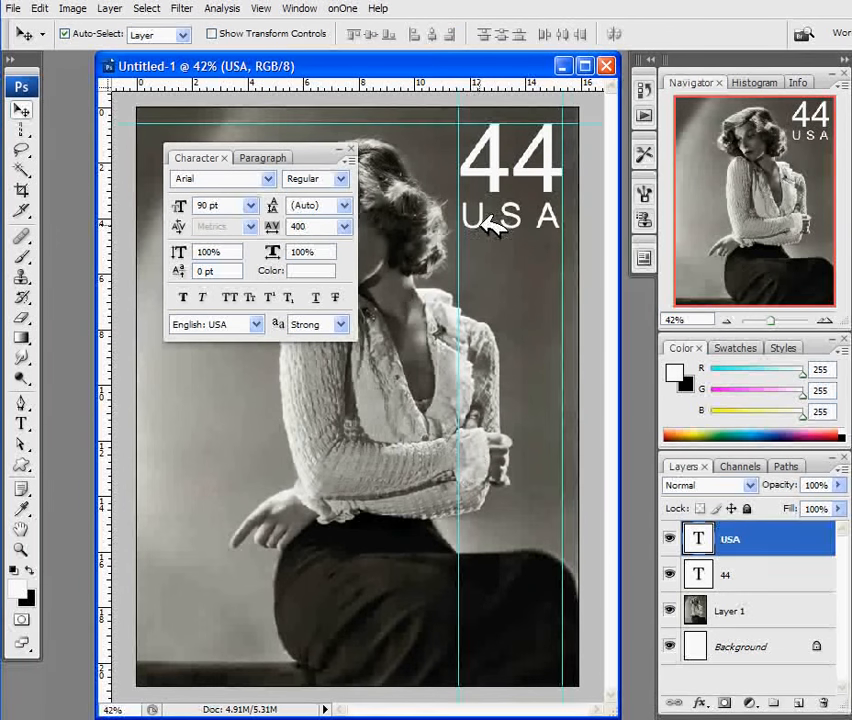
Set the tracking of the "USA" text to 420 and put the character settings away.
double_click(304, 226)
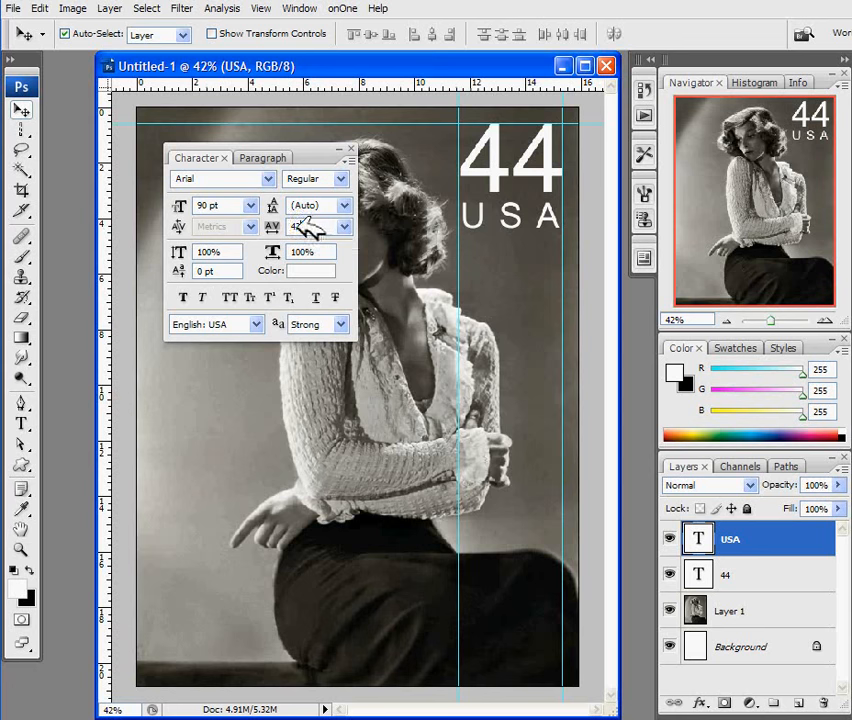
text(420)
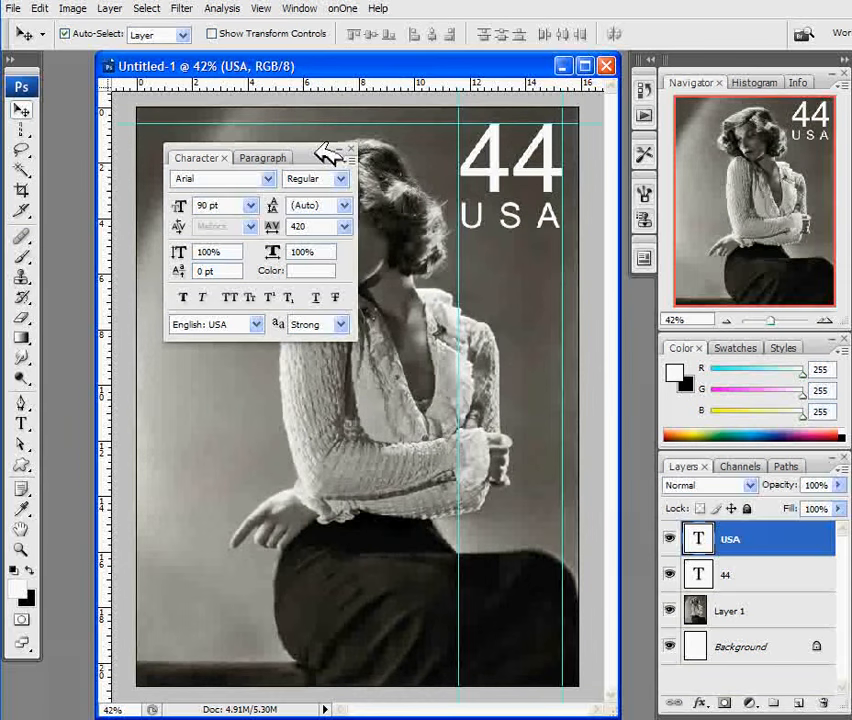
drag(329, 152, 678, 243)
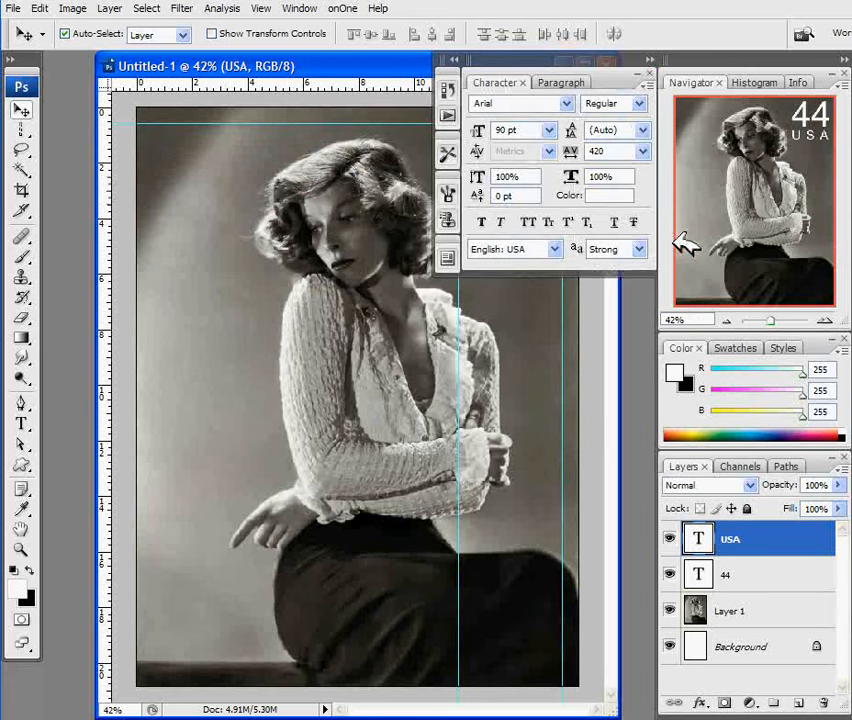
click(651, 62)
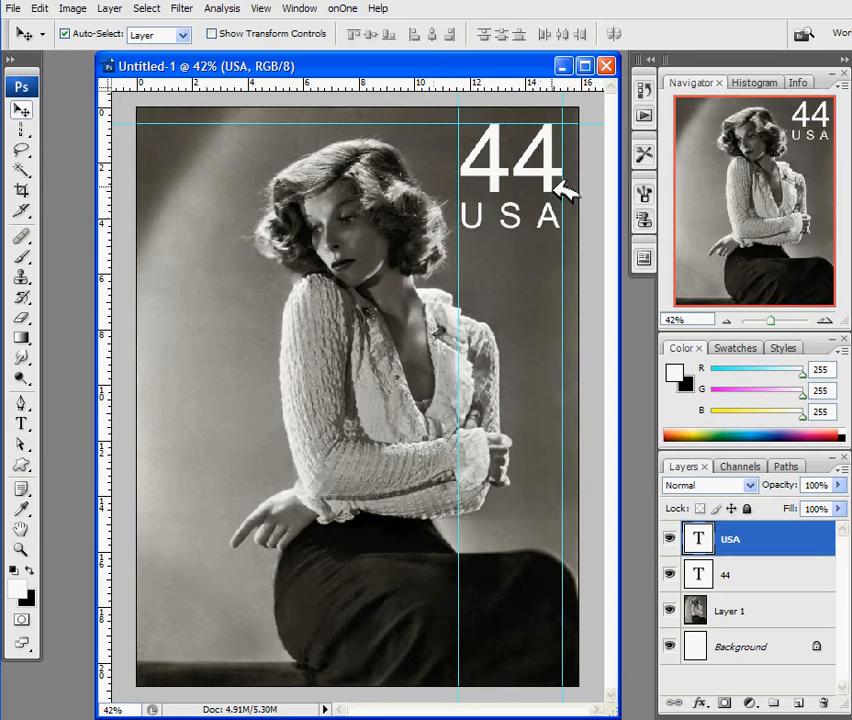
Add a horizontal guide at about 4.3 in under "USA" and a vertical guide at about 0.6 in near the picture's left edge.
drag(509, 80, 511, 228)
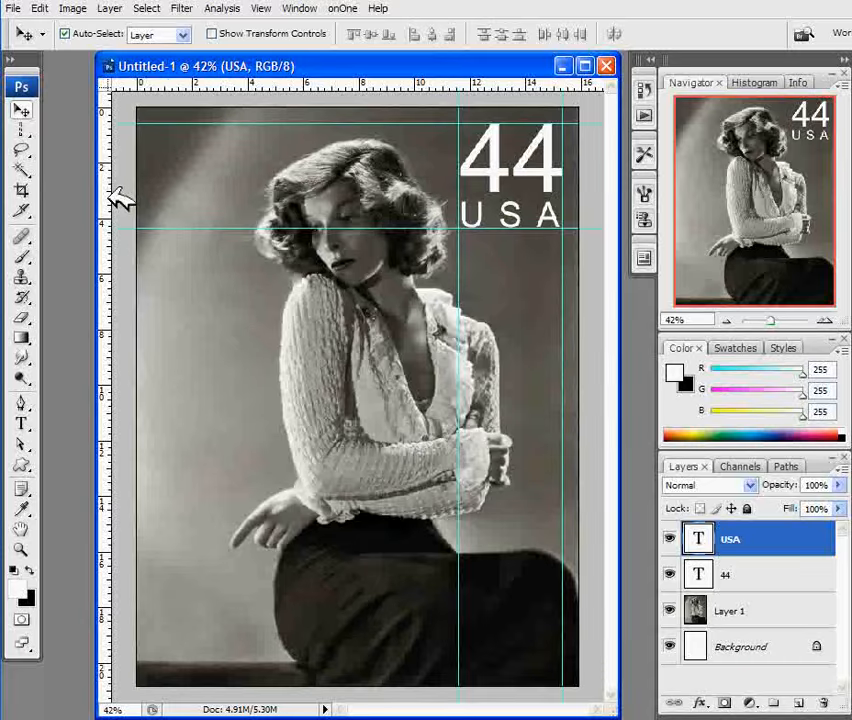
drag(119, 197, 155, 202)
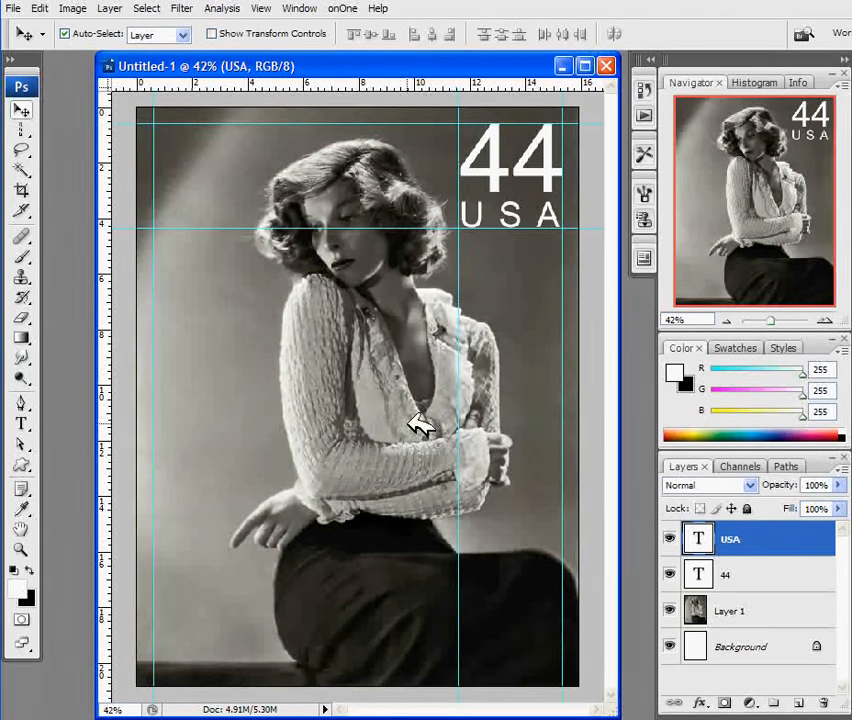
Enter the text "KATHARINE HEPBURN" at 120 pt as a new text layer beside the woman's elbow.
click(21, 424)
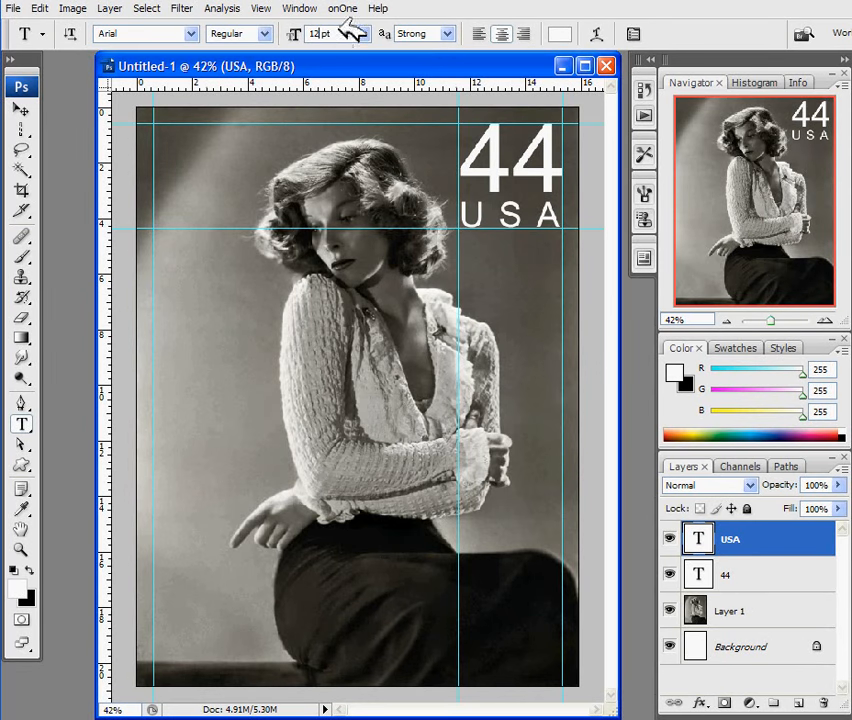
text(0)
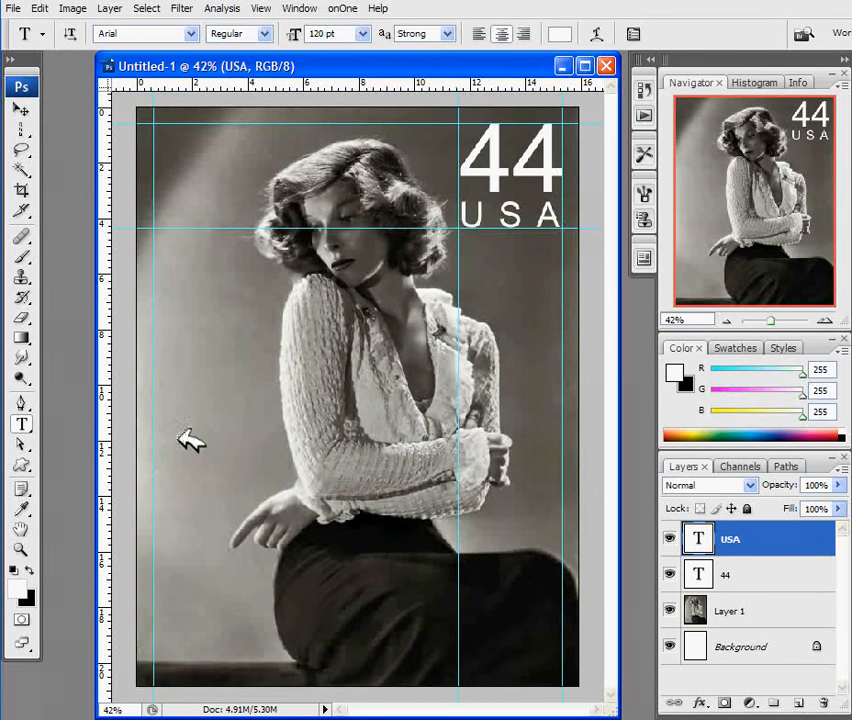
click(179, 437)
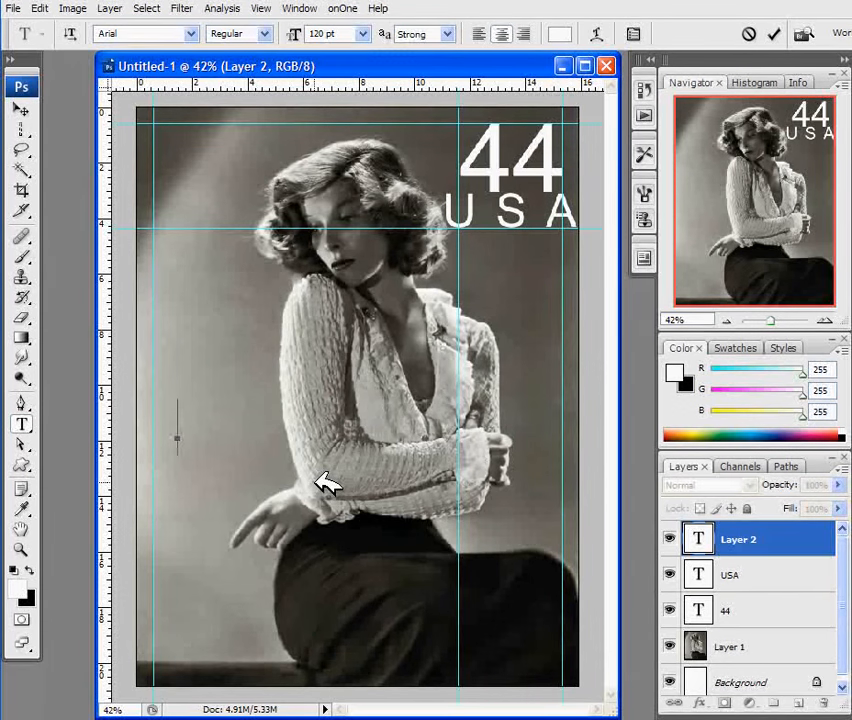
text(K)
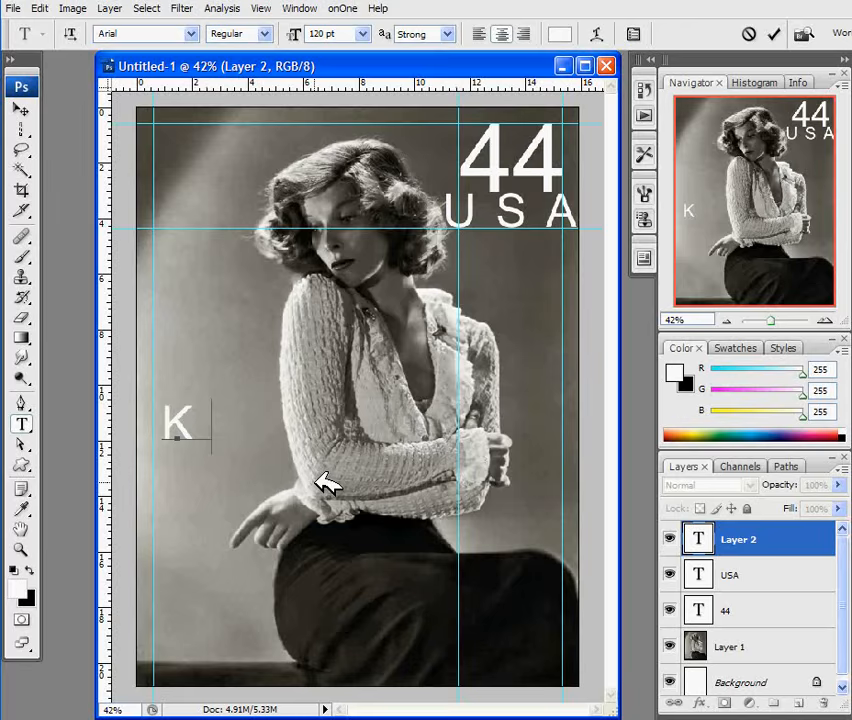
text(ATHARINE HEP)
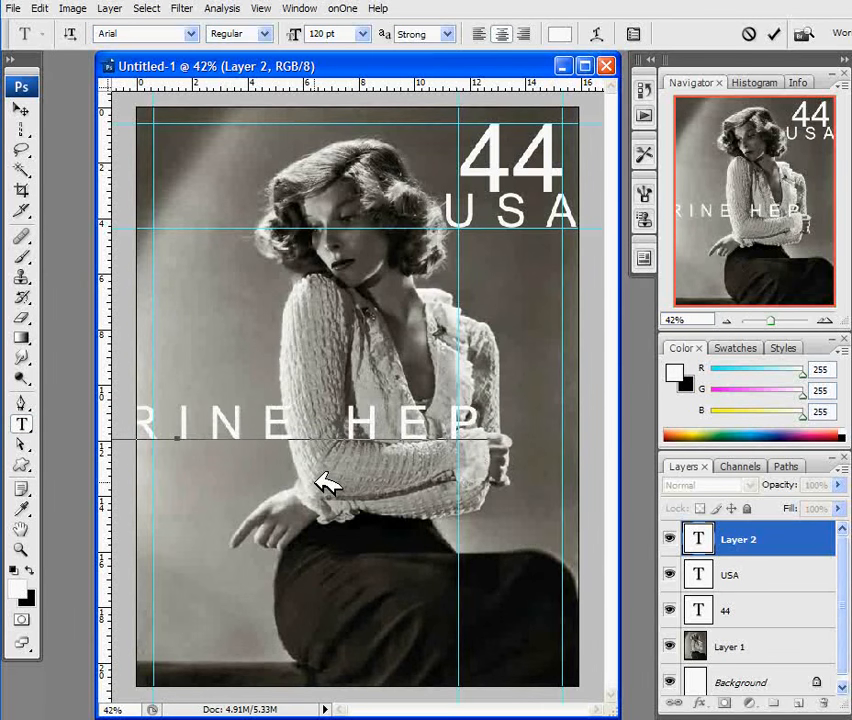
text(BURN)
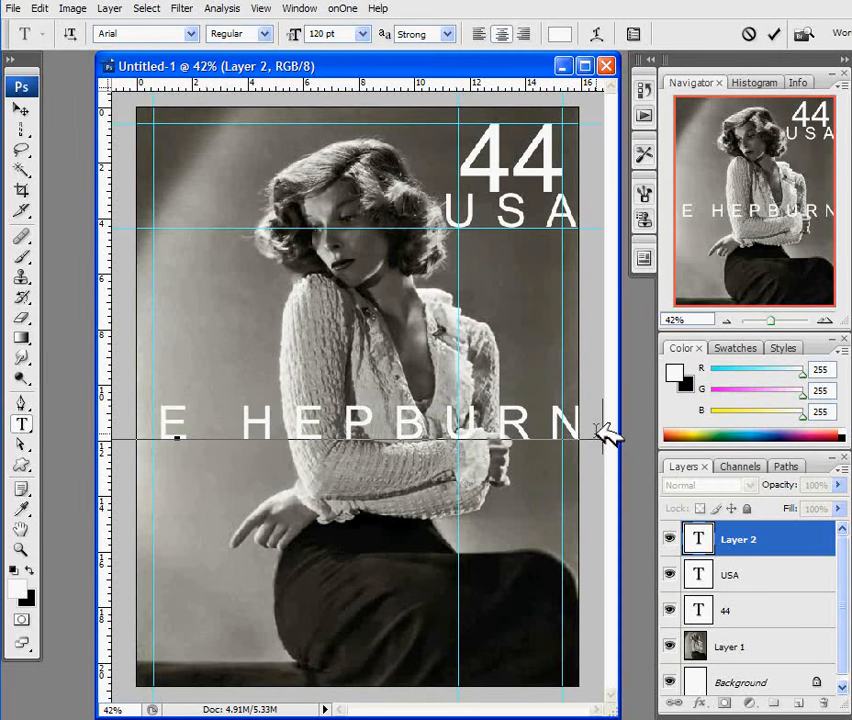
Select the visible part of "KATHARINE HEPBURN", set its tracking to 0 and its size to 90 pt, and commit the edit.
drag(603, 432, 105, 428)
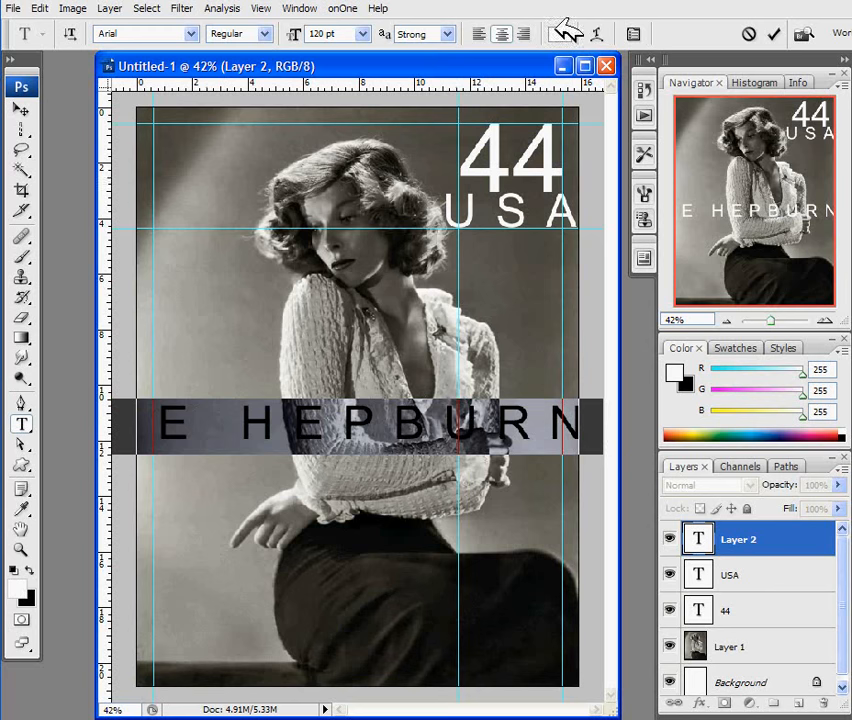
click(637, 33)
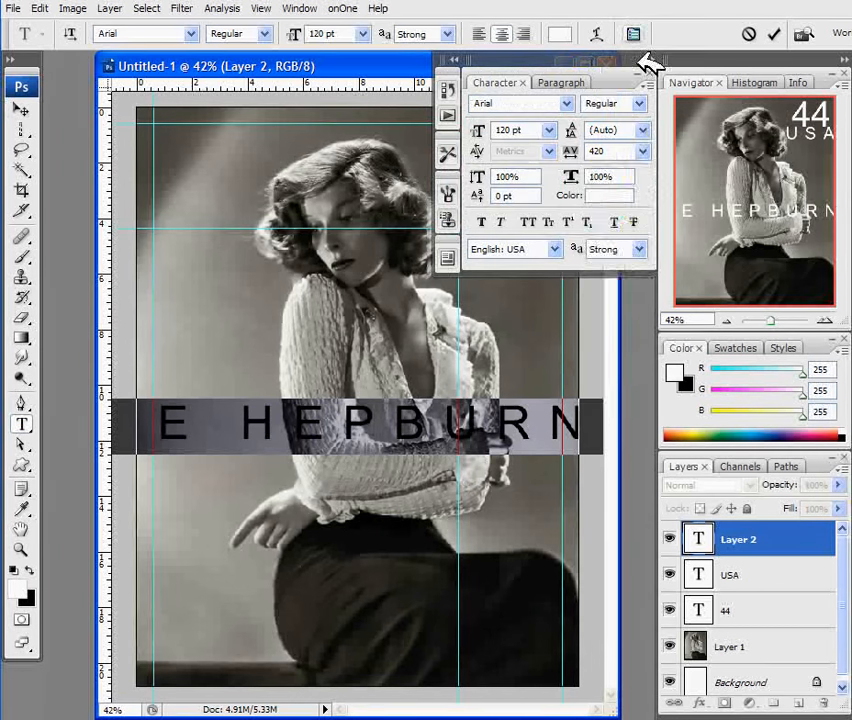
click(647, 150)
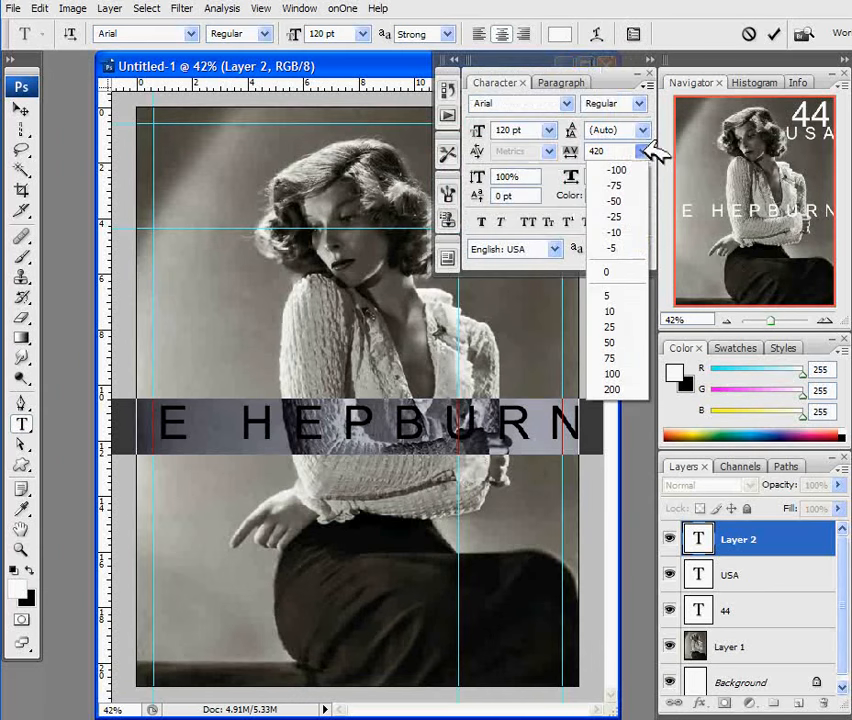
click(614, 272)
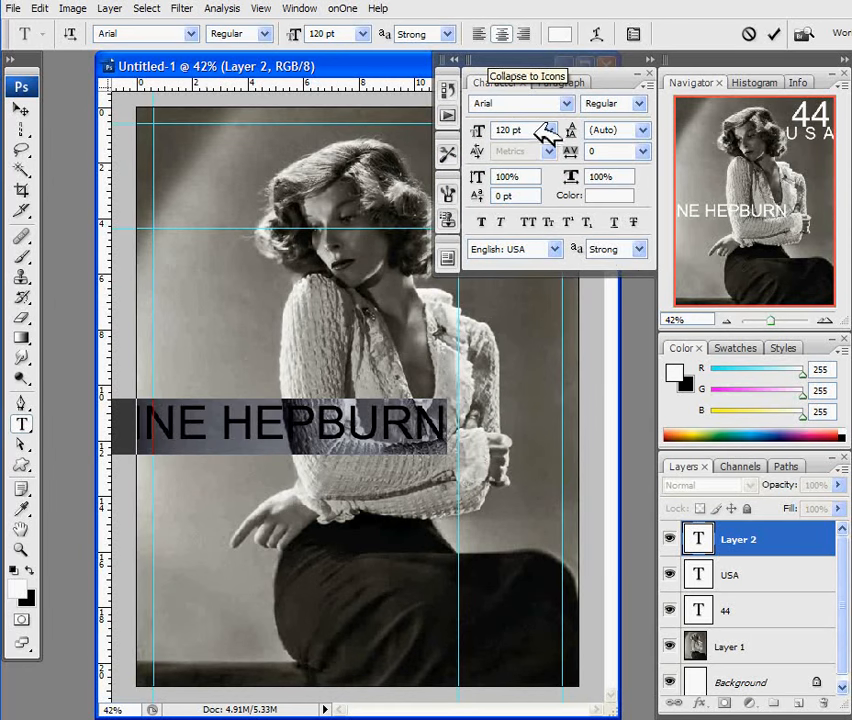
drag(511, 129, 481, 124)
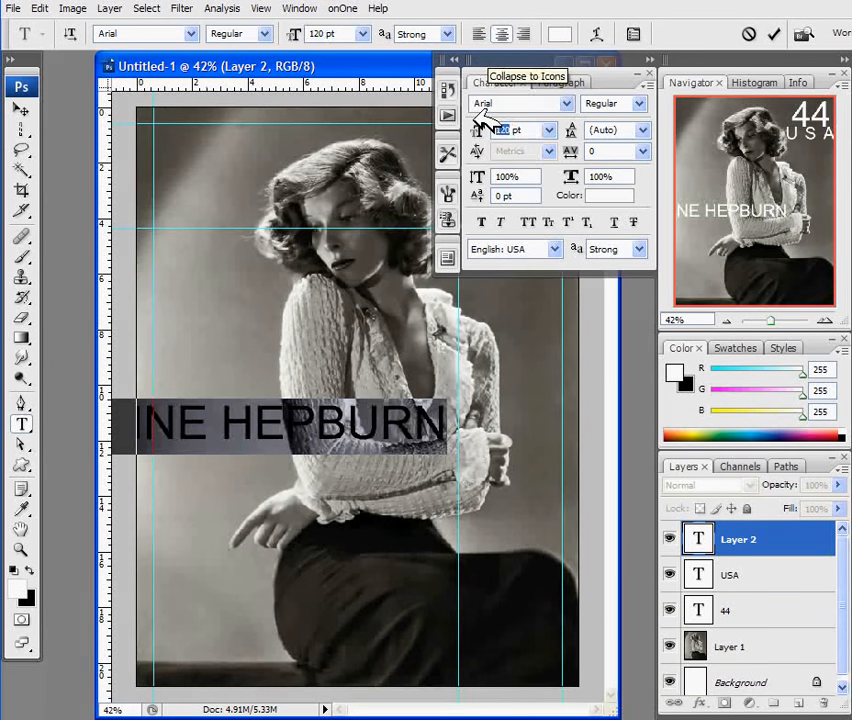
text(90)
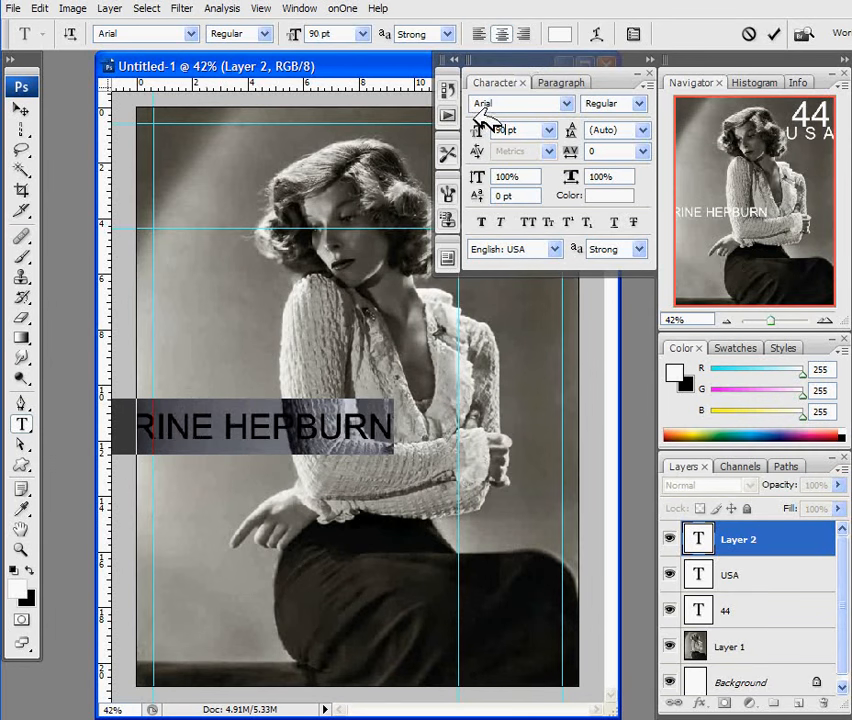
click(774, 34)
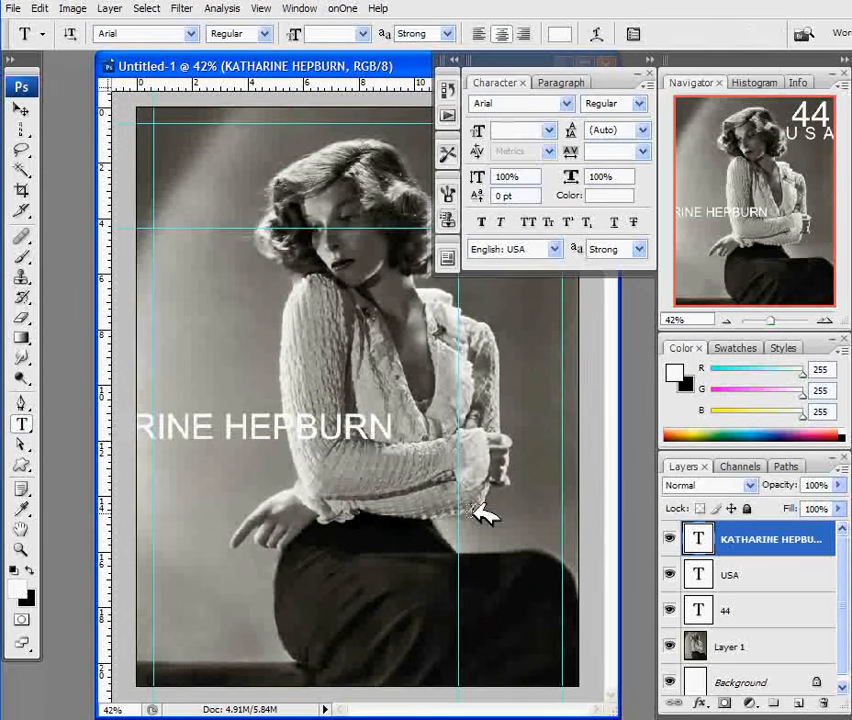
Move "KATHARINE HEPBURN" right to expose its beginning, set the letters "KA" to tracking 0 and 90 pt, and commit the edit.
key(v)
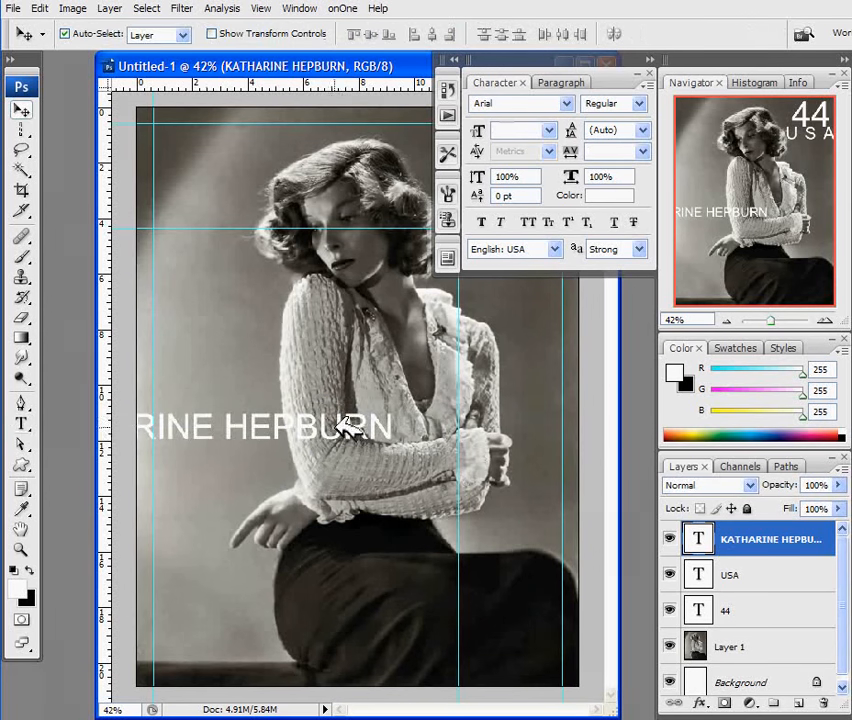
drag(350, 430, 557, 434)
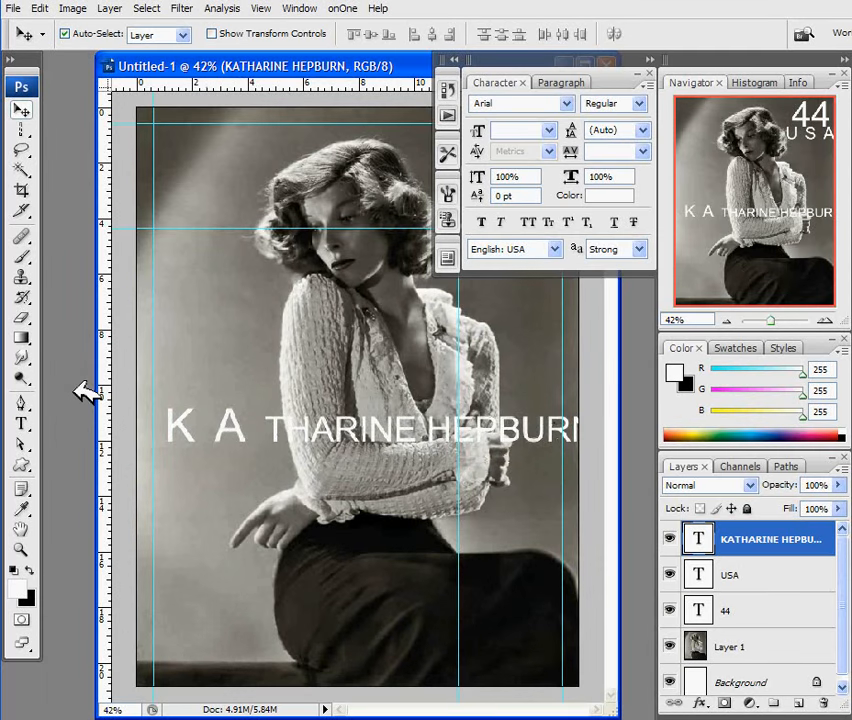
click(21, 423)
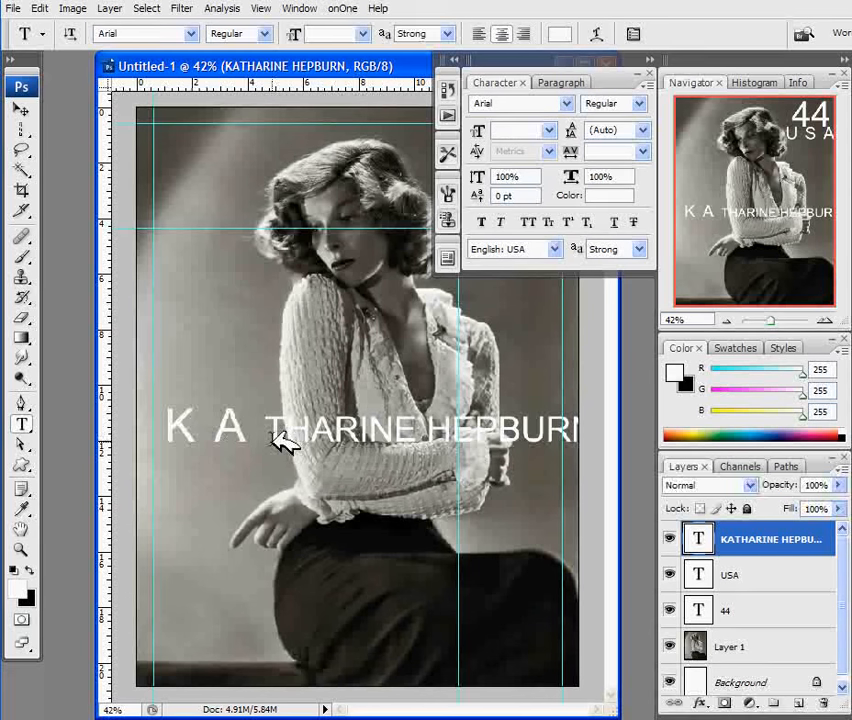
drag(272, 435, 160, 443)
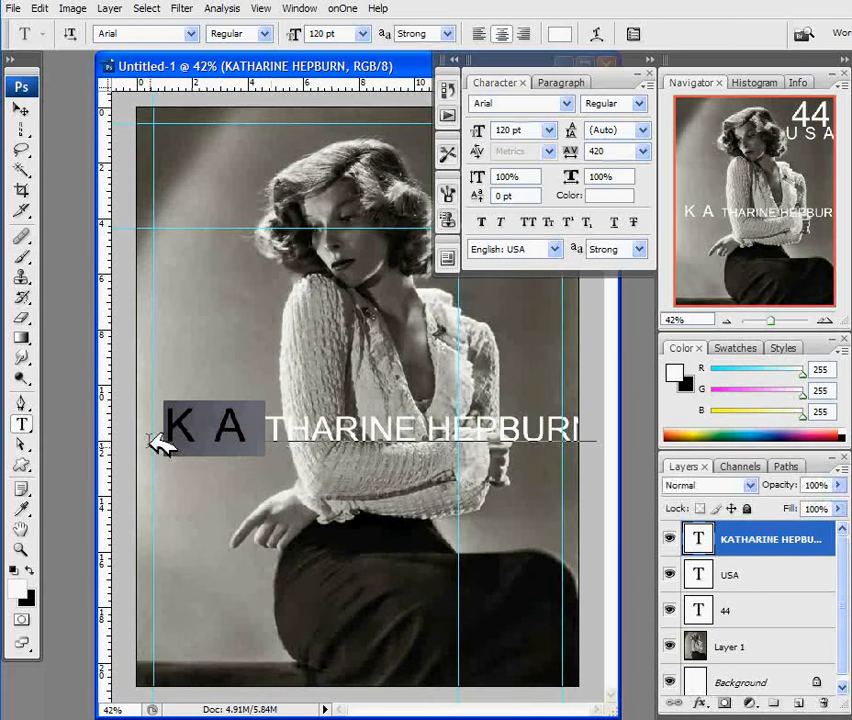
click(645, 152)
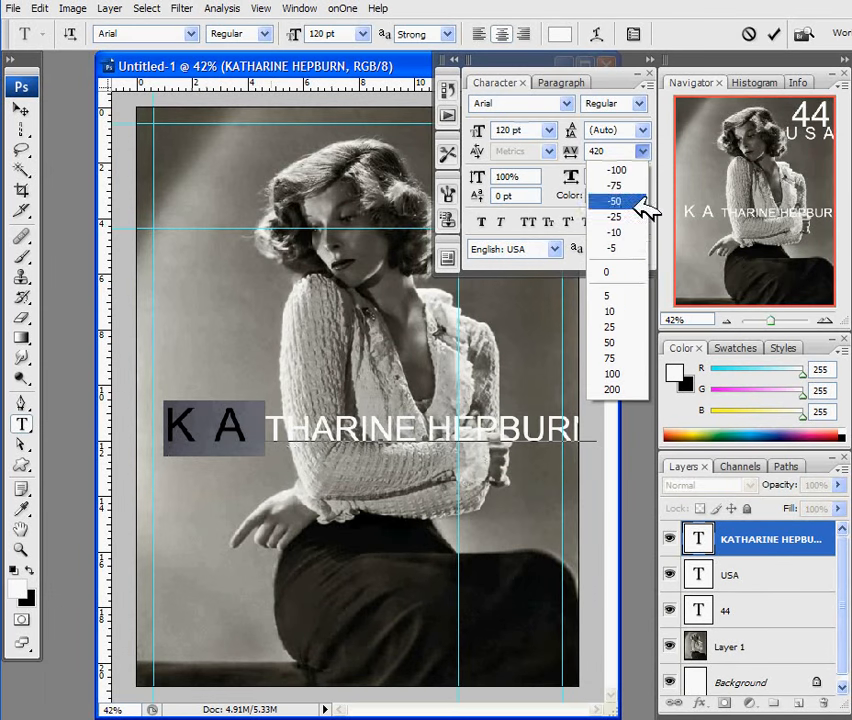
click(637, 268)
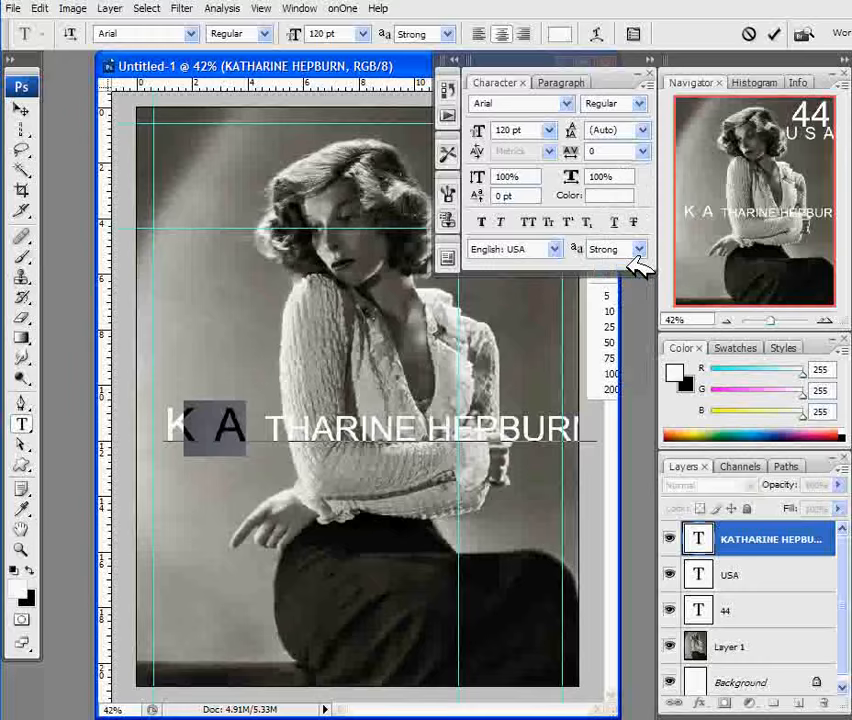
click(508, 130)
text(90)
key(Return)
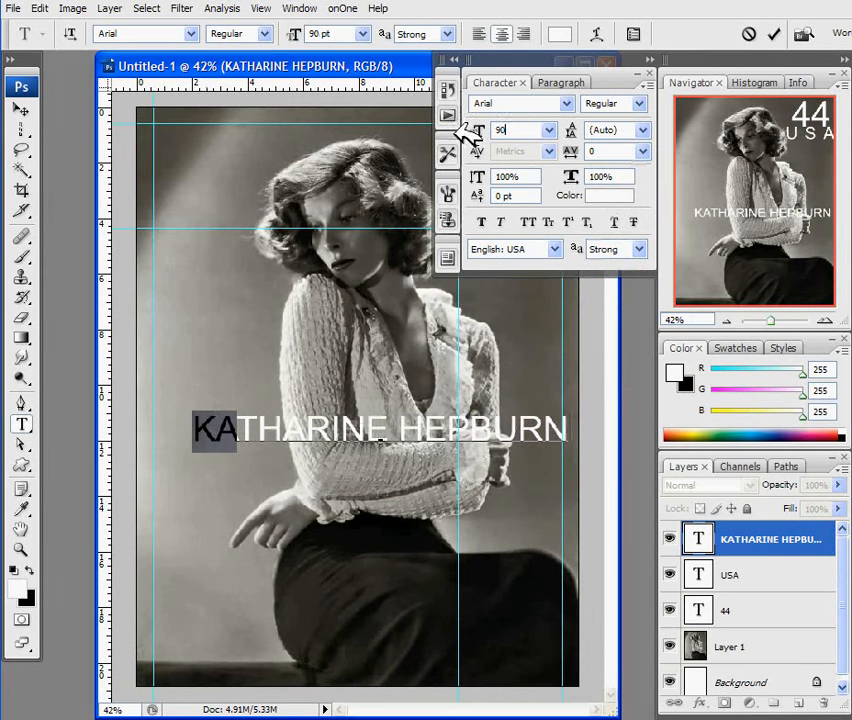
click(775, 34)
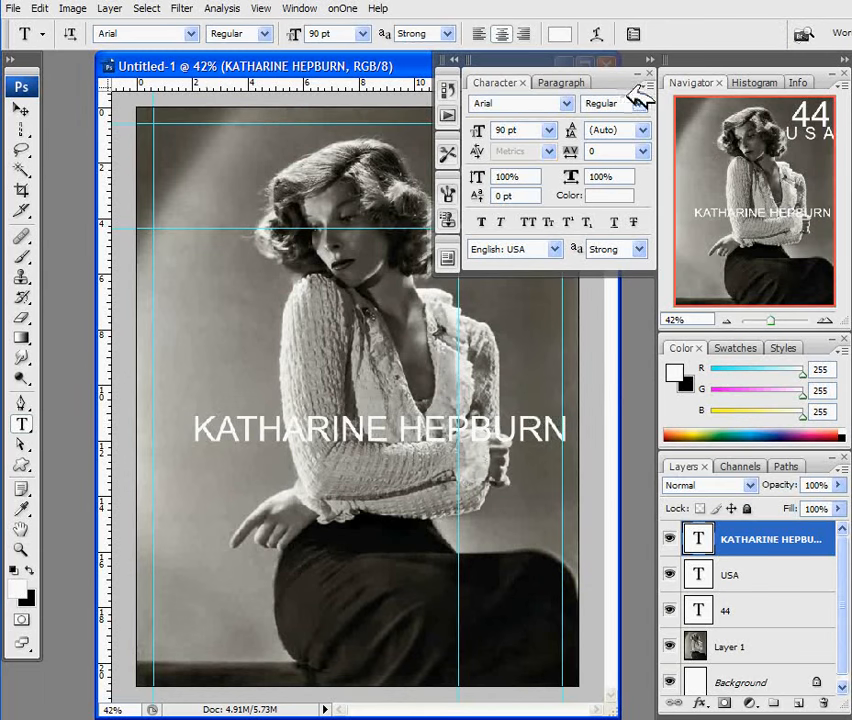
Rotate the "KATHARINE HEPBURN" text 90° counterclockwise and move it against the vertical guide near the picture's left edge.
click(40, 8)
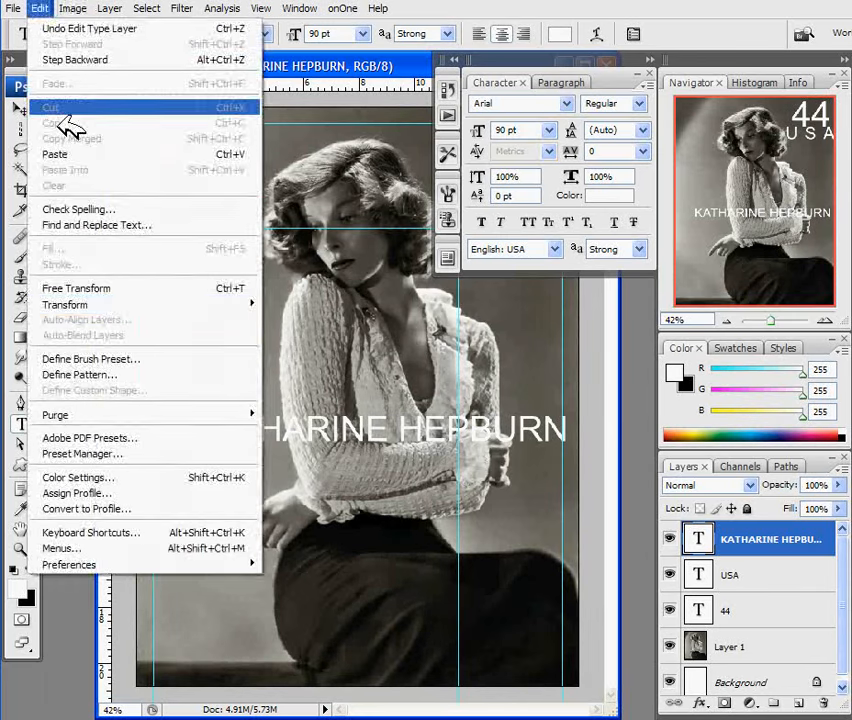
mouse_move(114, 311)
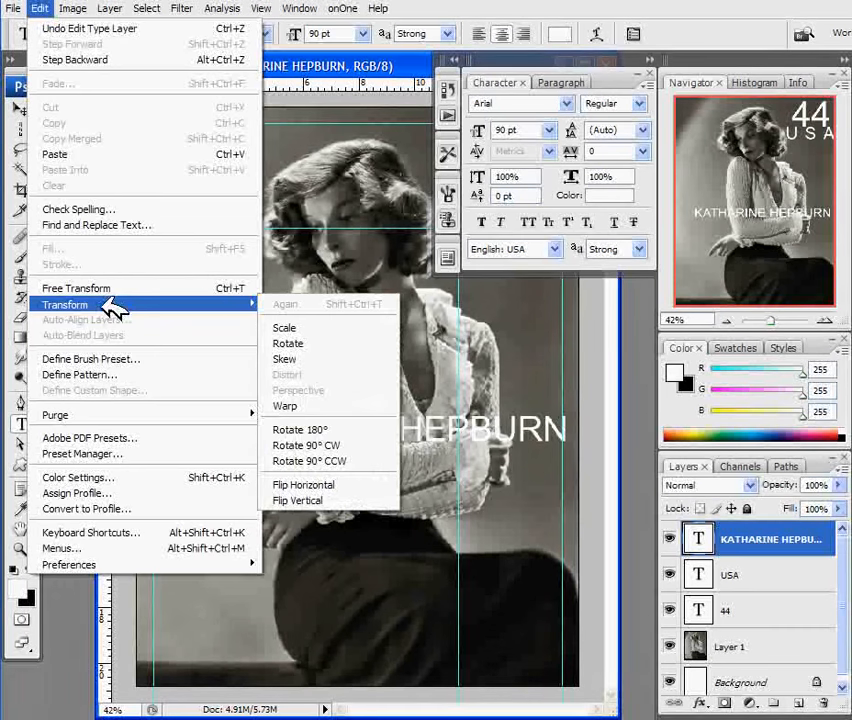
click(352, 460)
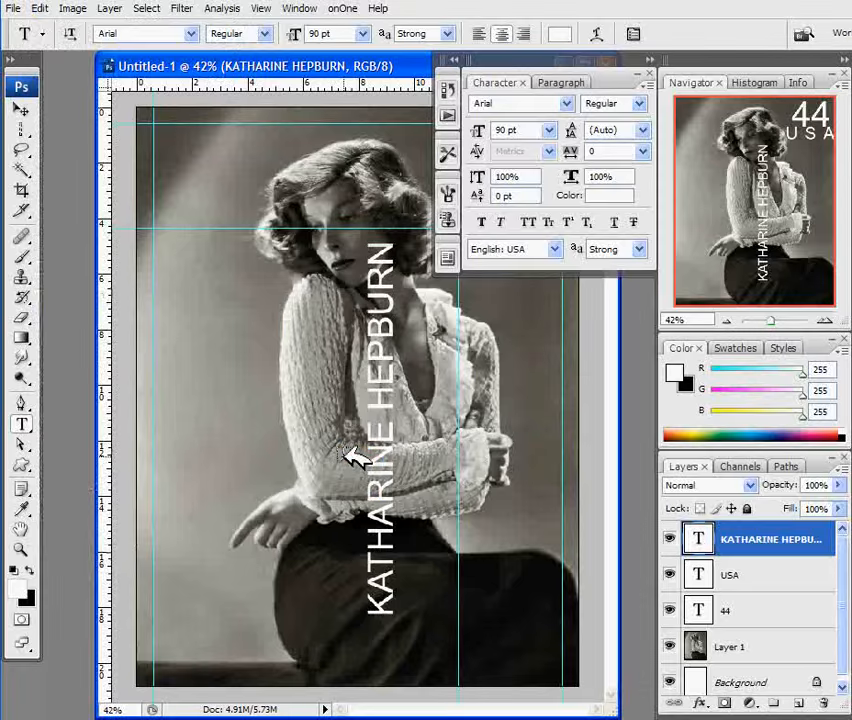
key(v)
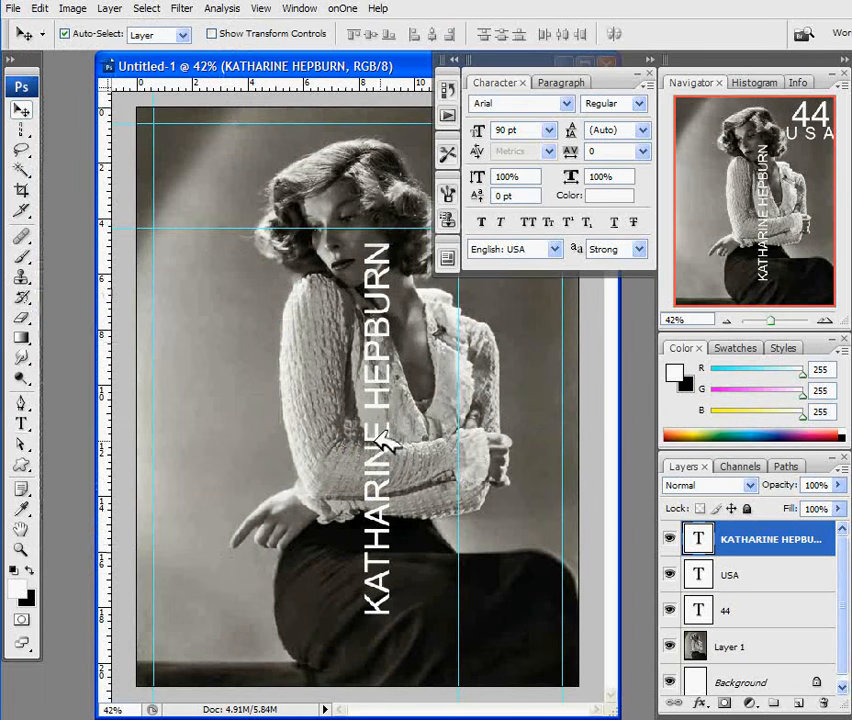
drag(388, 453, 181, 456)
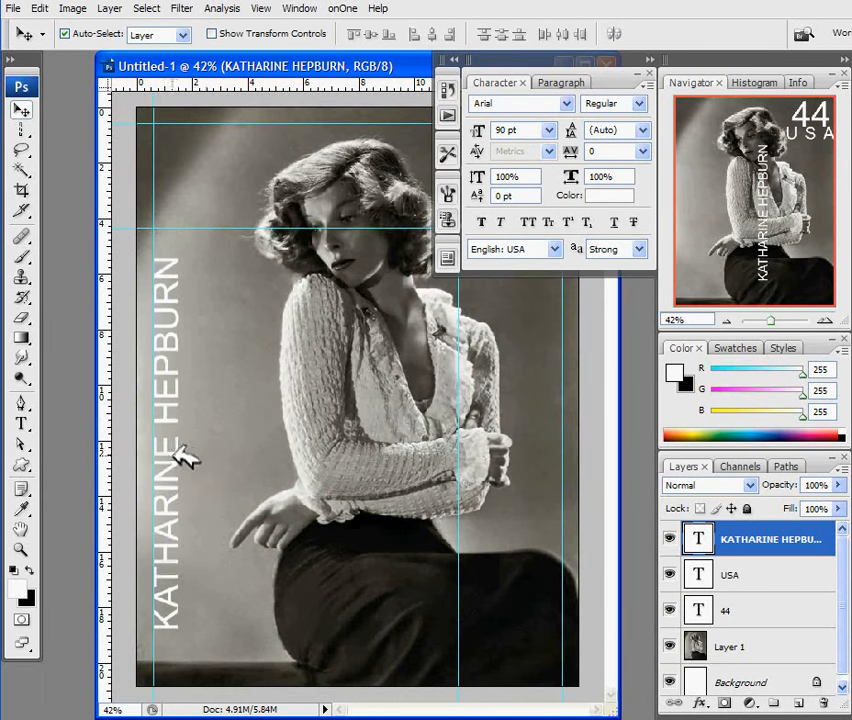
Add a horizontal guide at about 20 in near the picture's bottom edge and set the "KATHARINE HEPBURN" tracking to 100.
drag(210, 86, 213, 668)
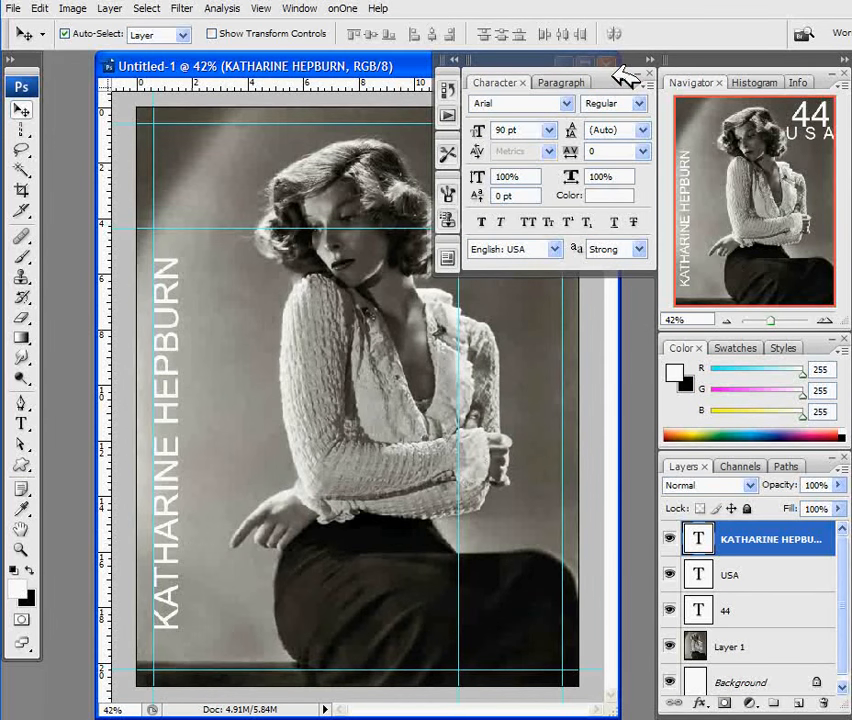
click(645, 151)
click(636, 373)
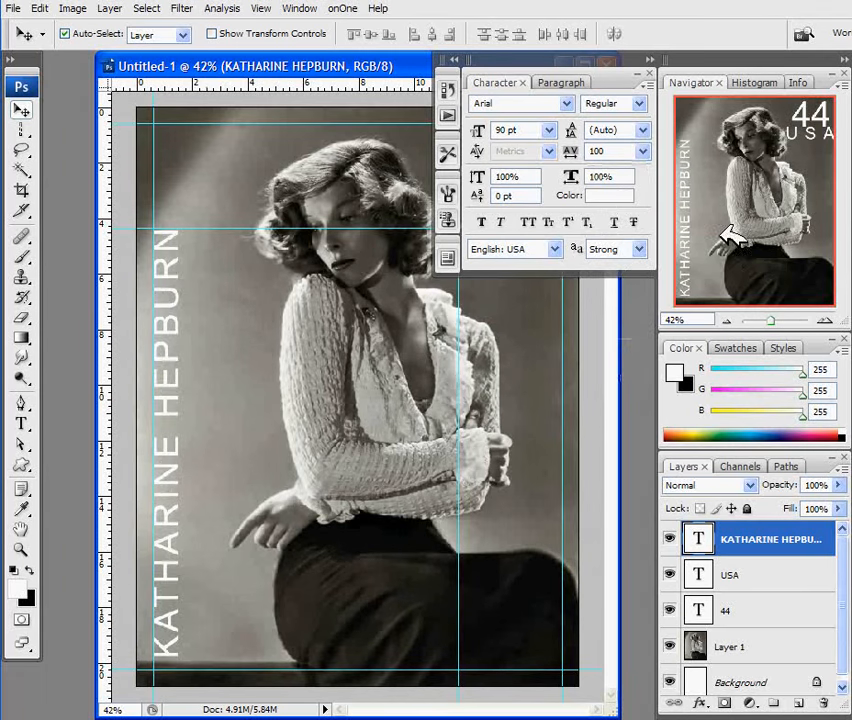
click(651, 64)
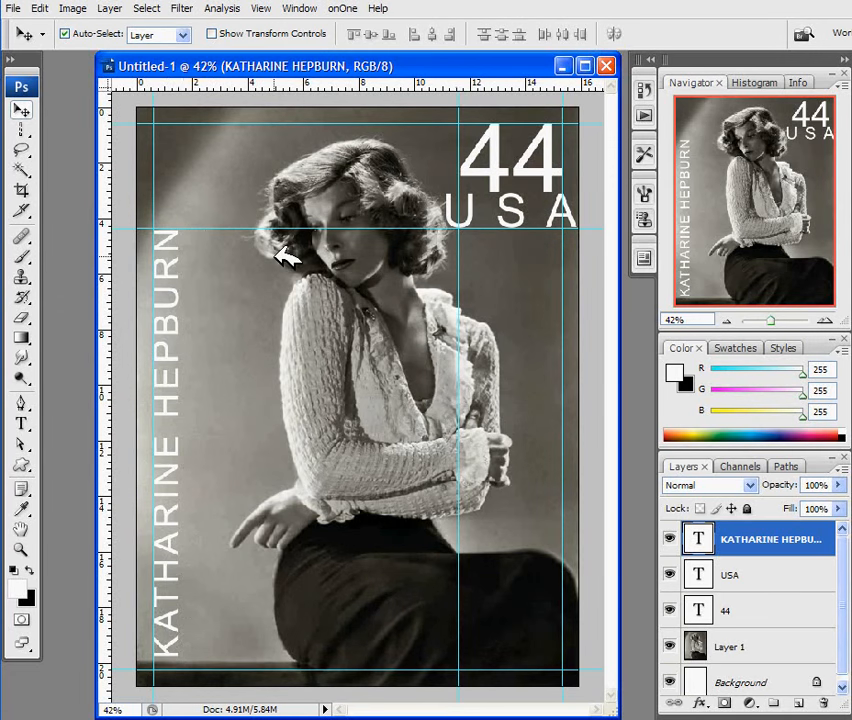
Set the tracking of the "USA" text to 200 and dock the character settings between the color and layer settings.
click(474, 205)
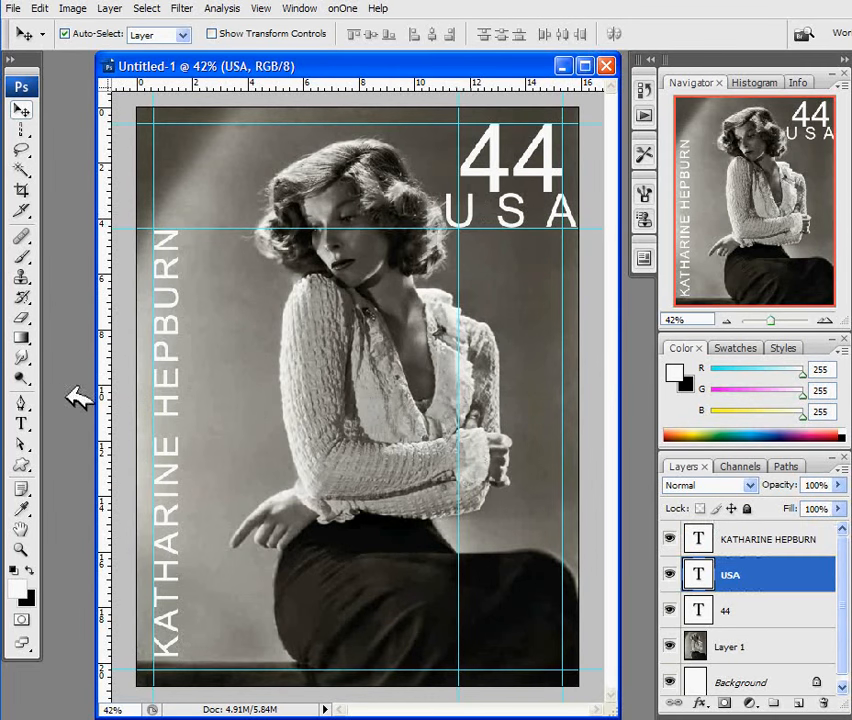
click(21, 423)
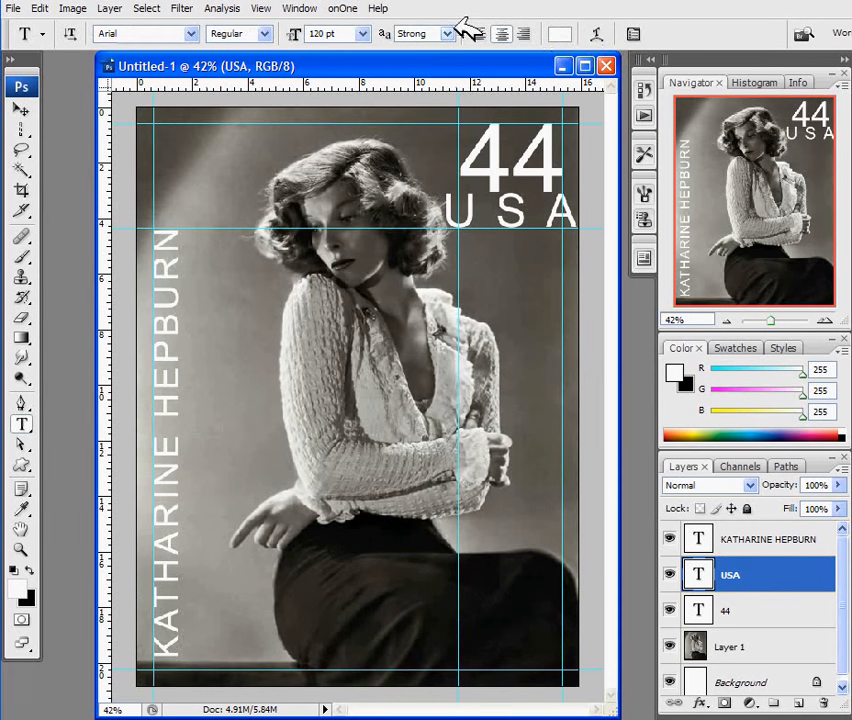
click(634, 31)
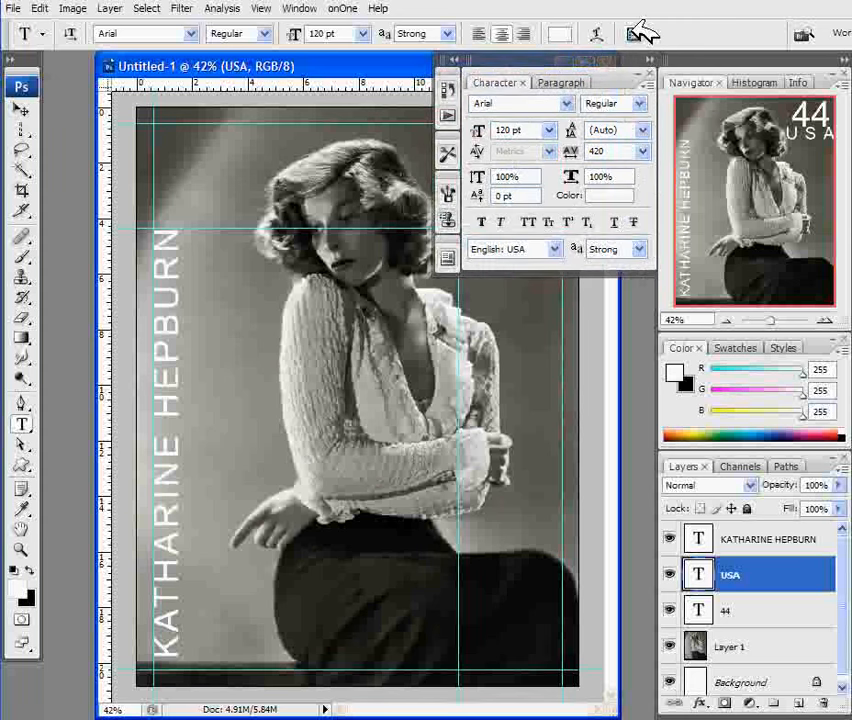
click(621, 148)
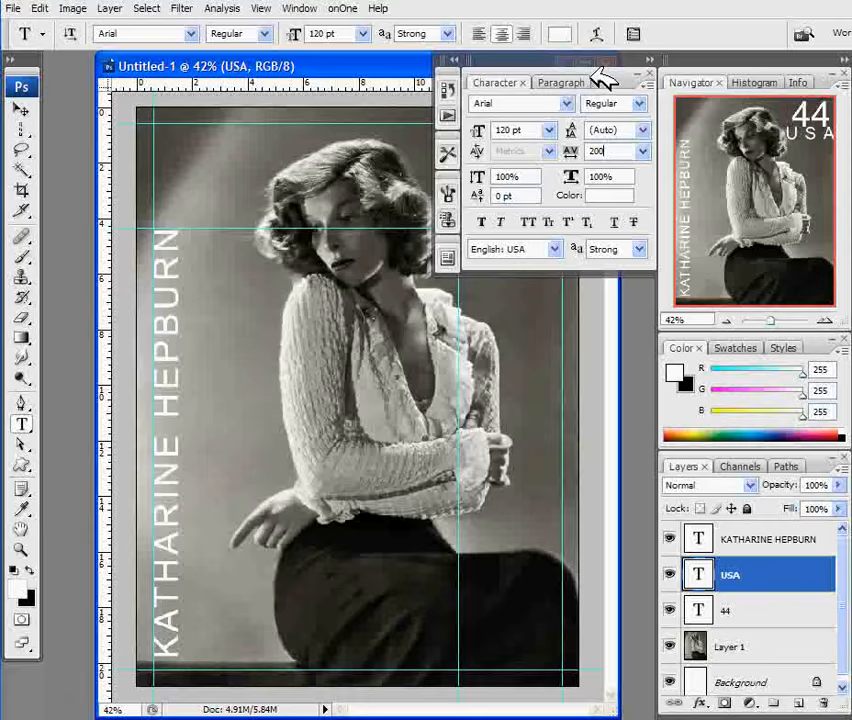
drag(668, 222, 744, 400)
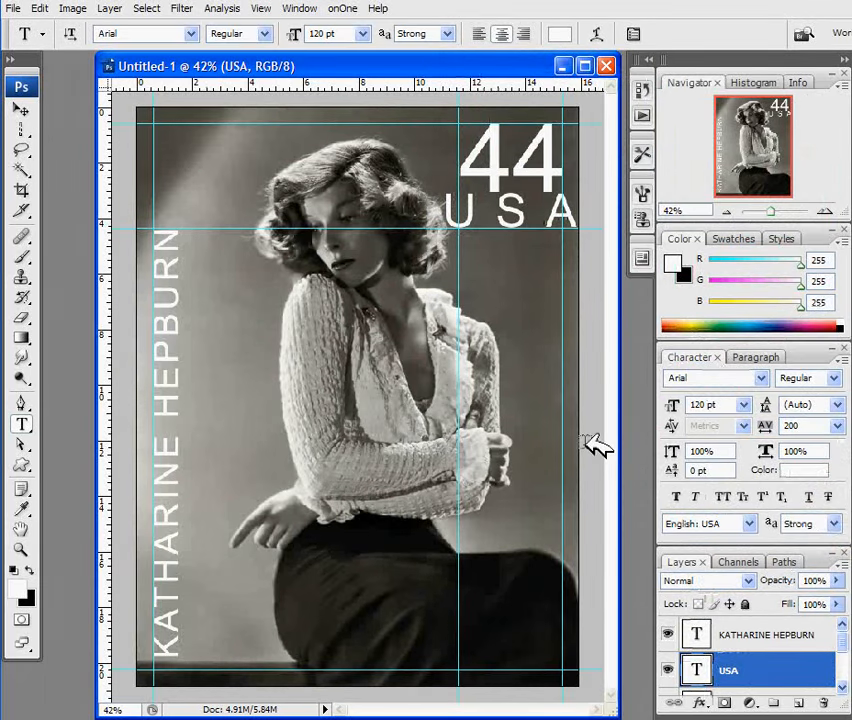
key(ctrl+z)
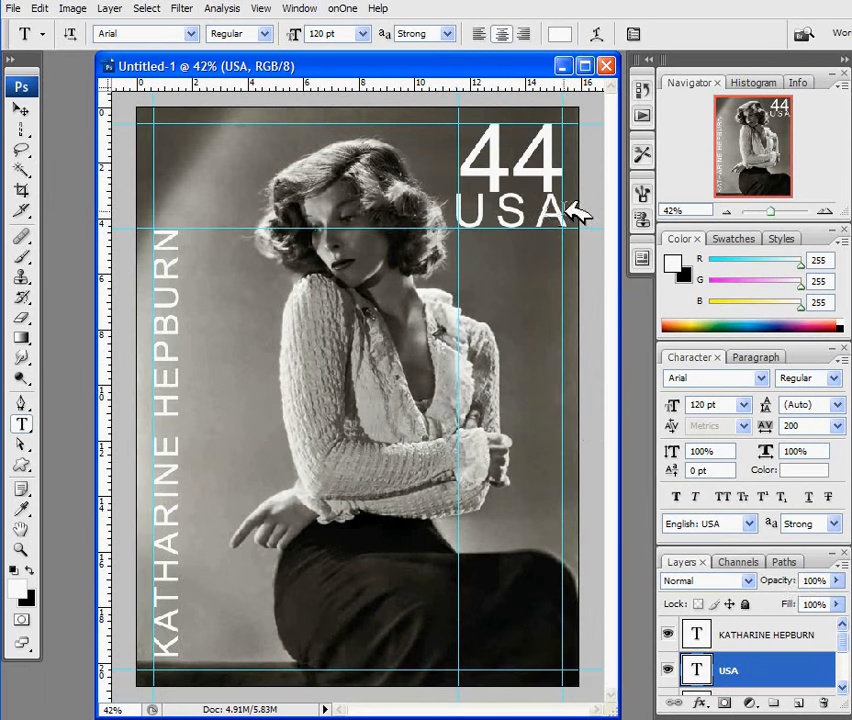
Select the whole "USA" text, set its size to 90 pt and its tracking to 420, and commit the edit.
drag(568, 220, 475, 217)
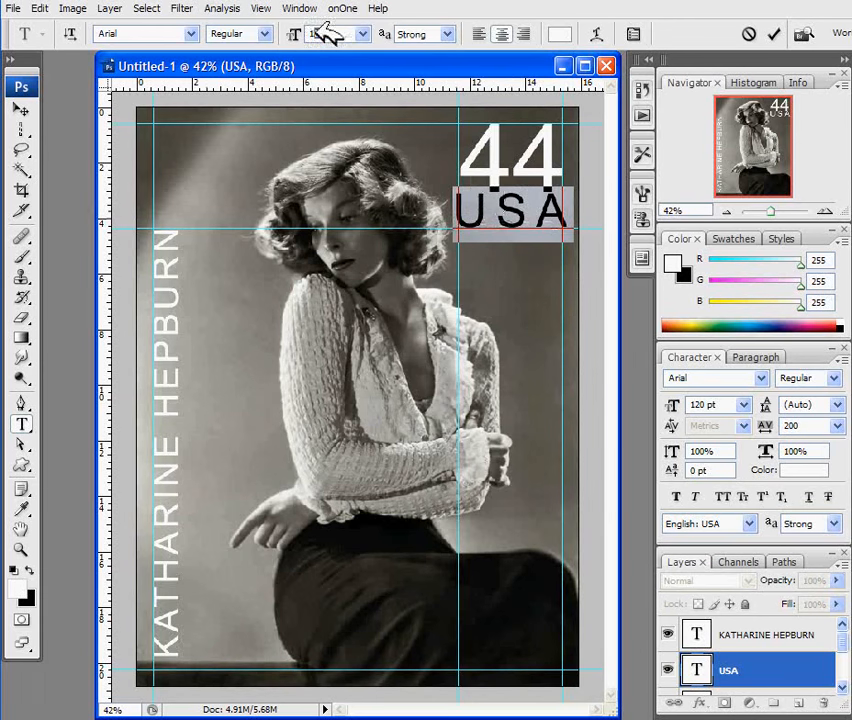
text(90)
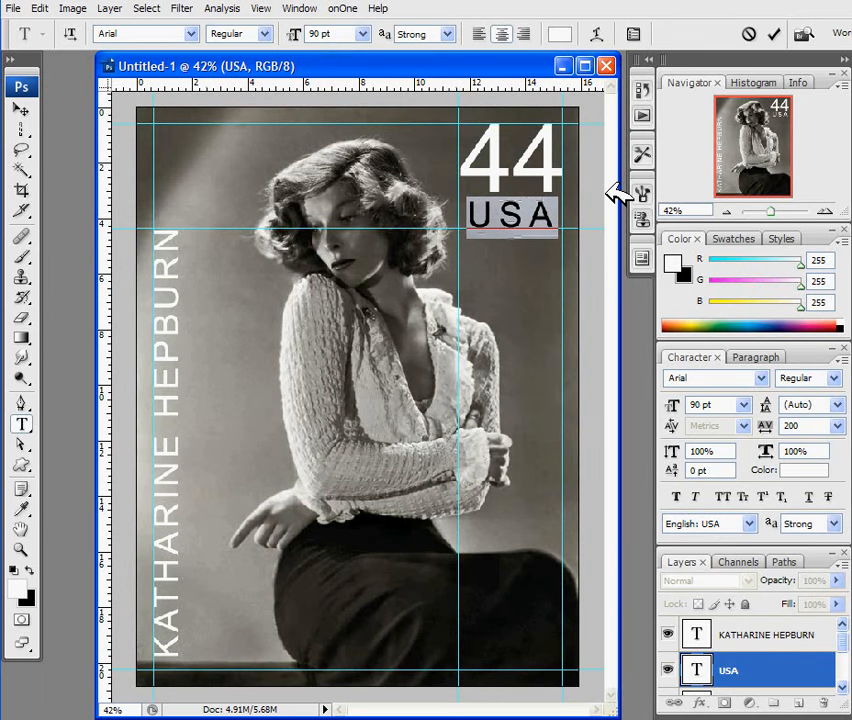
click(635, 35)
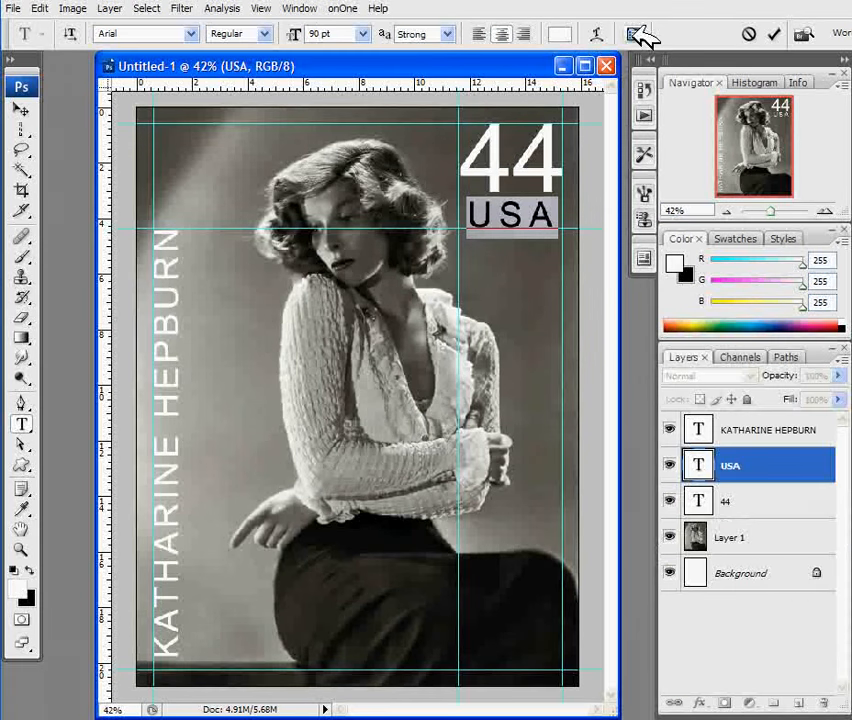
click(638, 35)
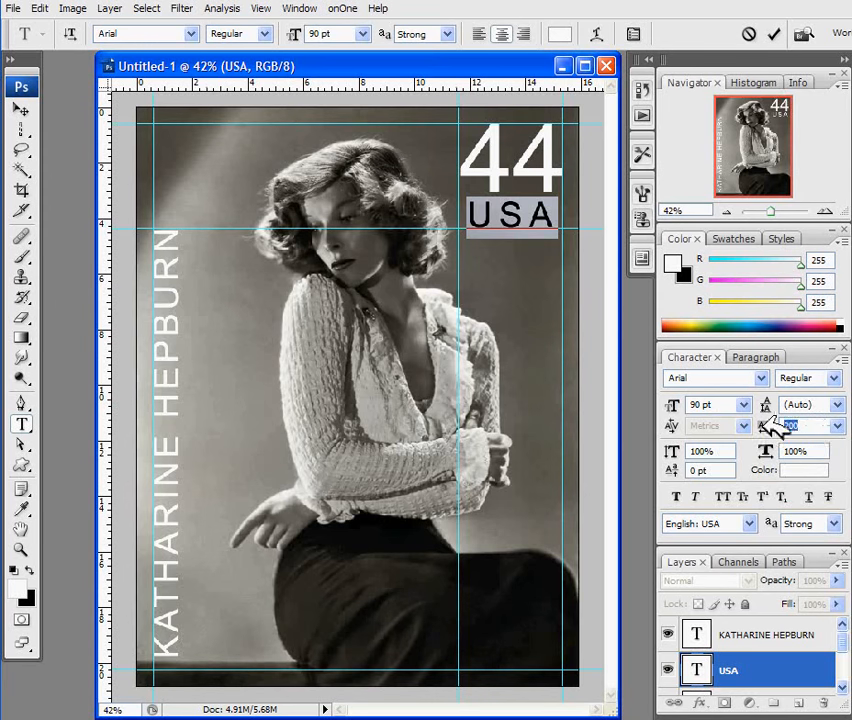
text(420)
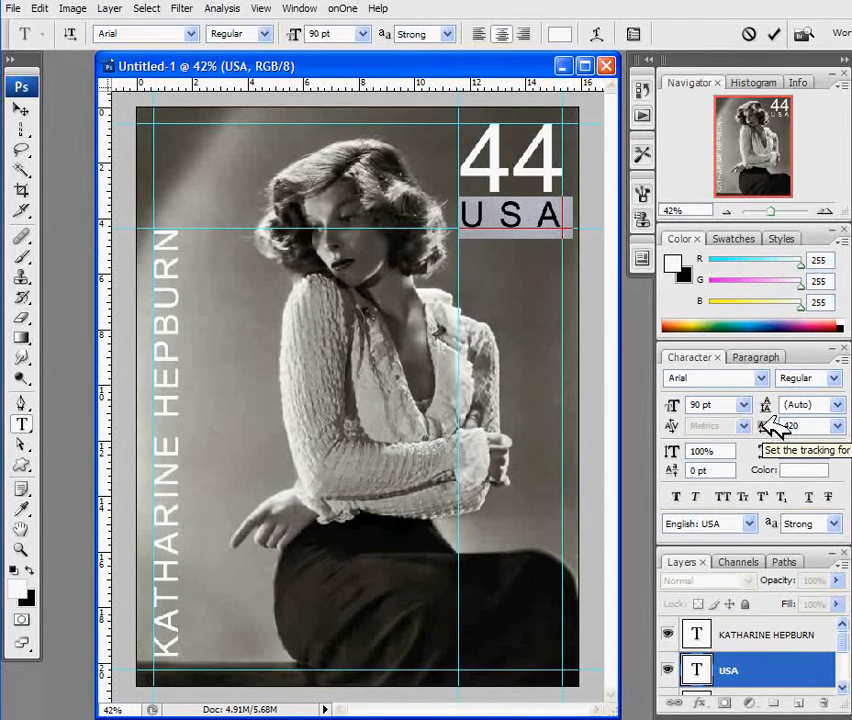
click(773, 34)
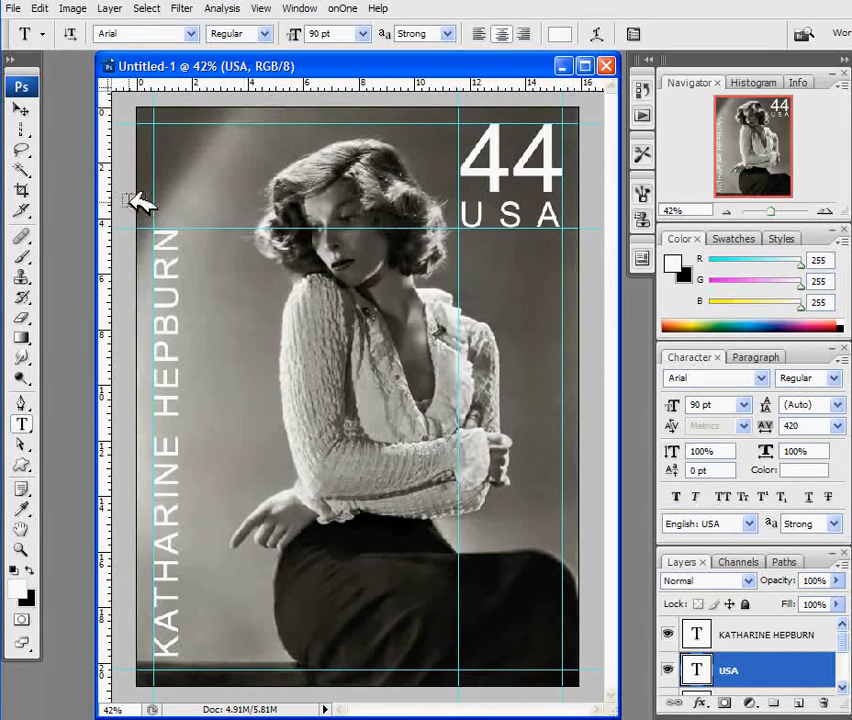
Draw a freehand lasso selection around the full-height strip along the picture's left edge, enclosing "KATHARINE HEPBURN".
click(31, 145)
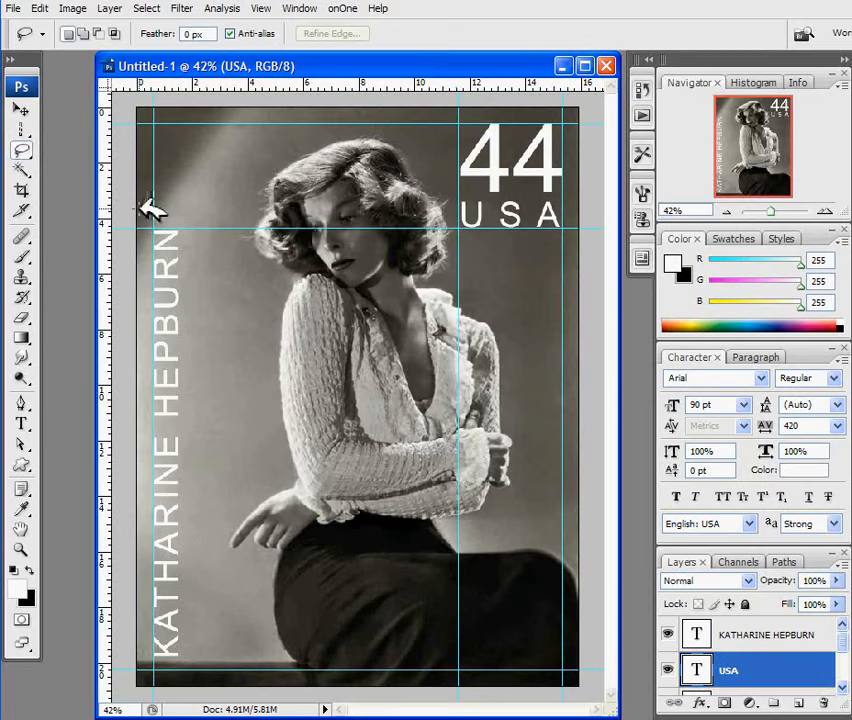
mouse_move(157, 205)
mouse_down()
mouse_move(205, 232)
mouse_move(222, 327)
mouse_move(222, 550)
mouse_move(257, 711)
mouse_move(124, 709)
mouse_move(22, 328)
mouse_move(12, 118)
mouse_up()
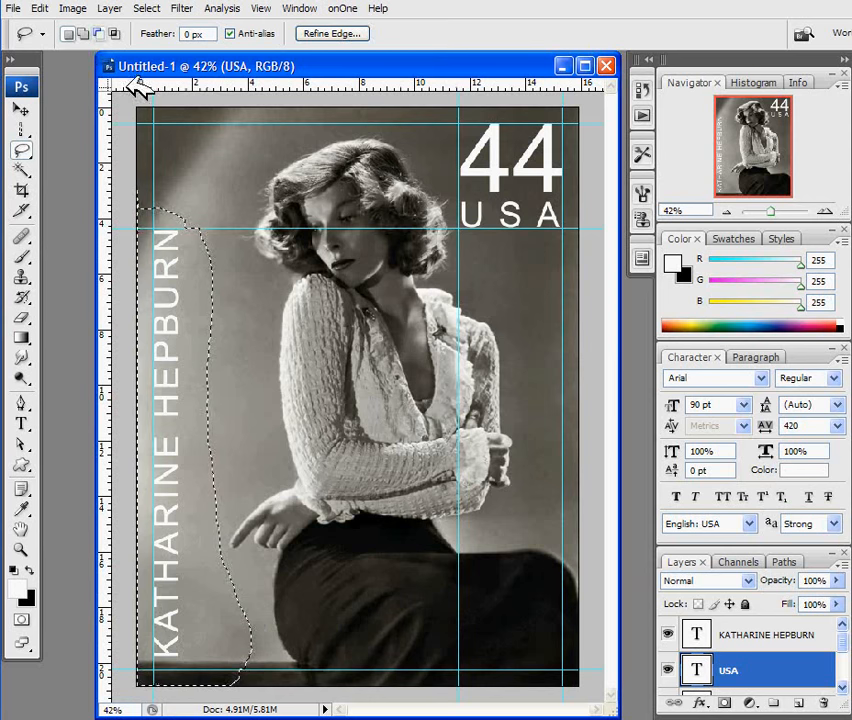
mouse_move(168, 108)
mouse_down()
mouse_move(215, 129)
mouse_move(210, 562)
mouse_move(184, 688)
mouse_move(89, 253)
mouse_move(76, 42)
mouse_up()
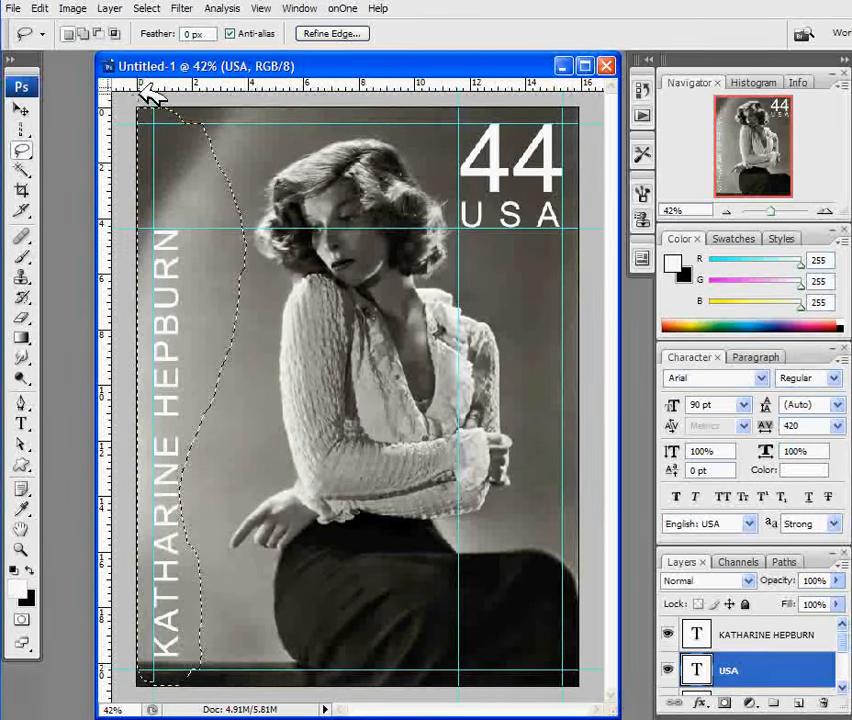
mouse_move(153, 108)
mouse_down()
mouse_move(221, 186)
mouse_move(232, 240)
mouse_move(206, 436)
mouse_move(220, 610)
mouse_move(198, 697)
mouse_move(150, 703)
mouse_move(96, 677)
mouse_move(36, 243)
mouse_move(60, 100)
mouse_up()
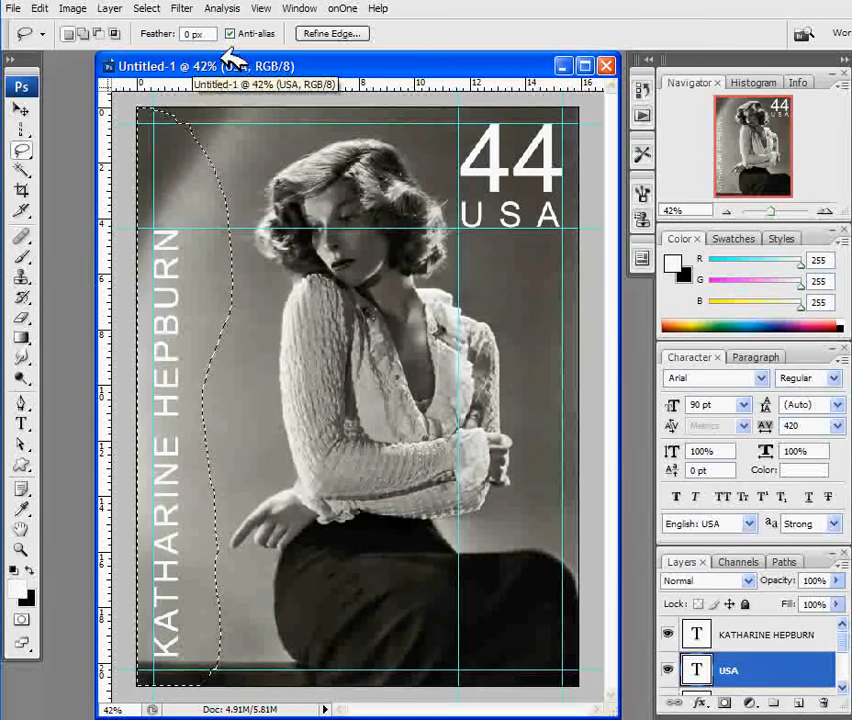
Soften the edge of the strip selection with Refine Edge, using a feather of 51.8 px.
click(330, 34)
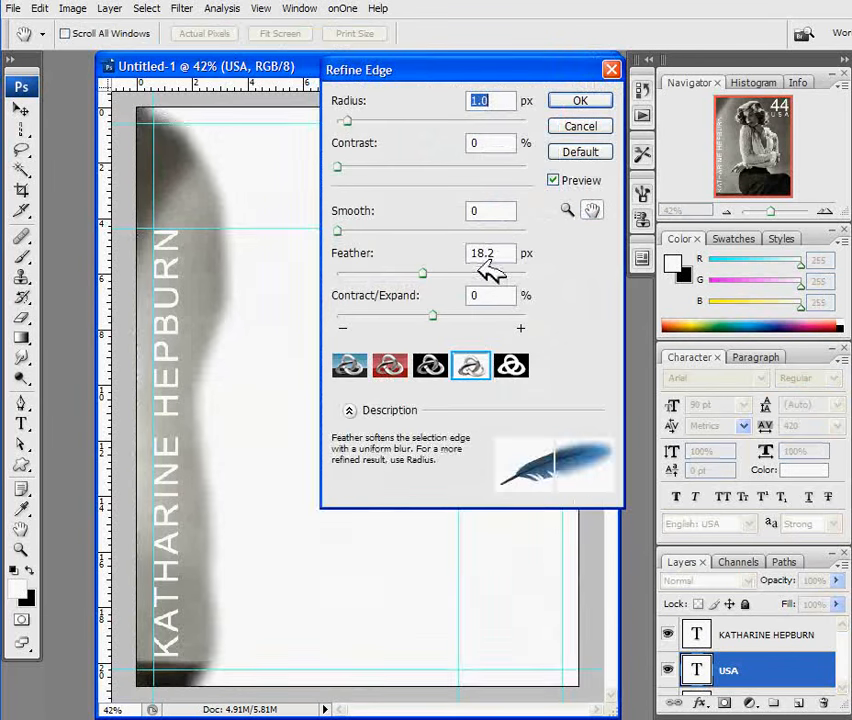
click(441, 270)
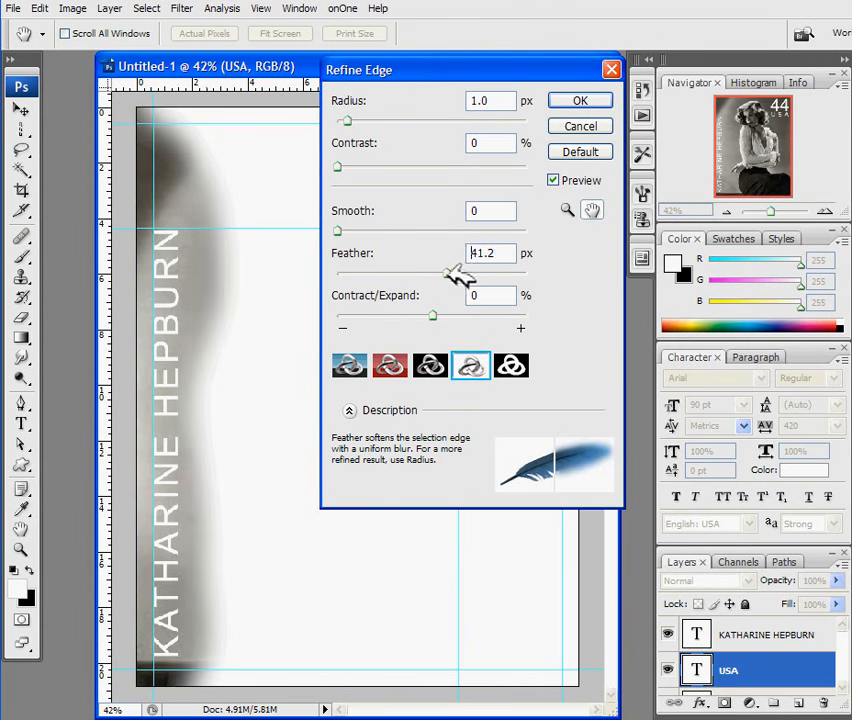
drag(450, 268, 462, 268)
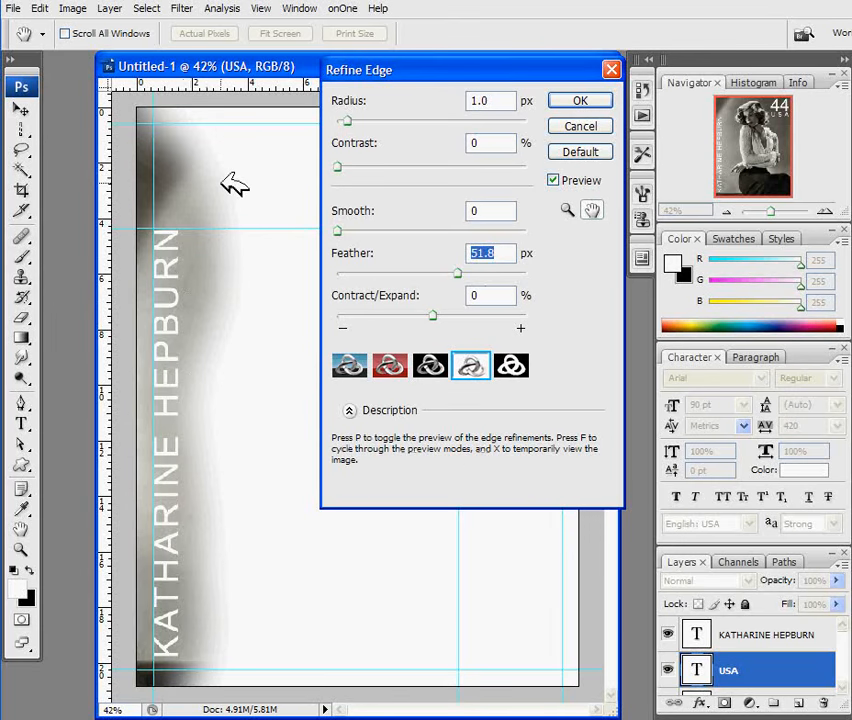
click(596, 100)
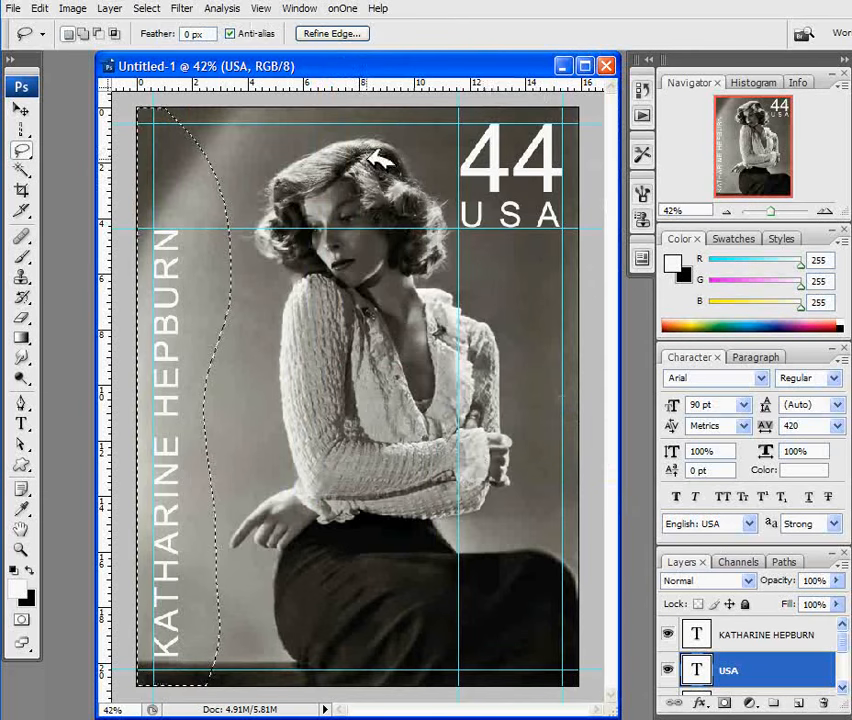
Darken the selected strip of the portrait on Layer 1 with Levels, setting the RGB midtone input to 0.41, and deselect it.
click(73, 9)
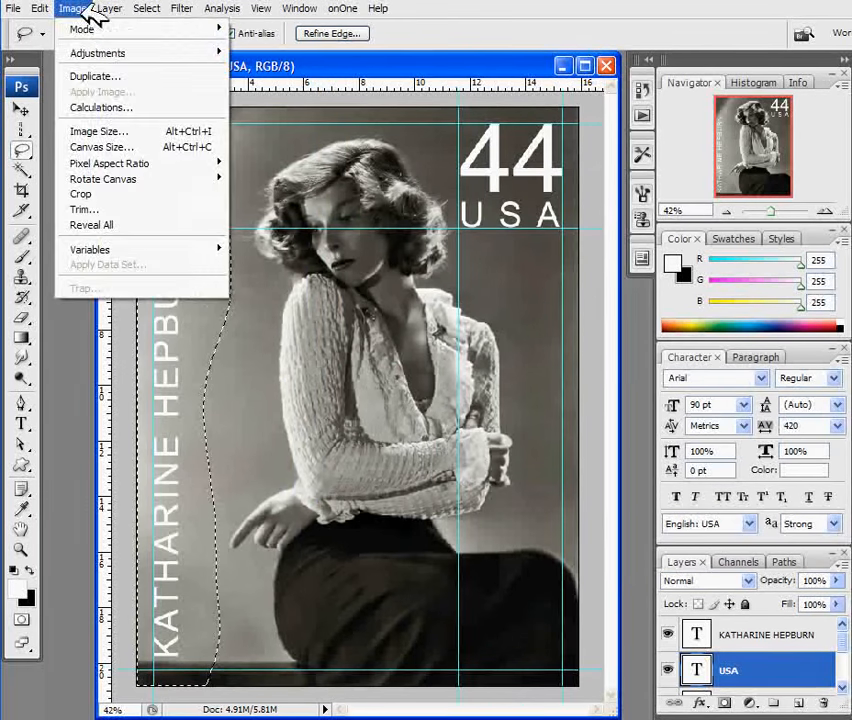
mouse_move(108, 53)
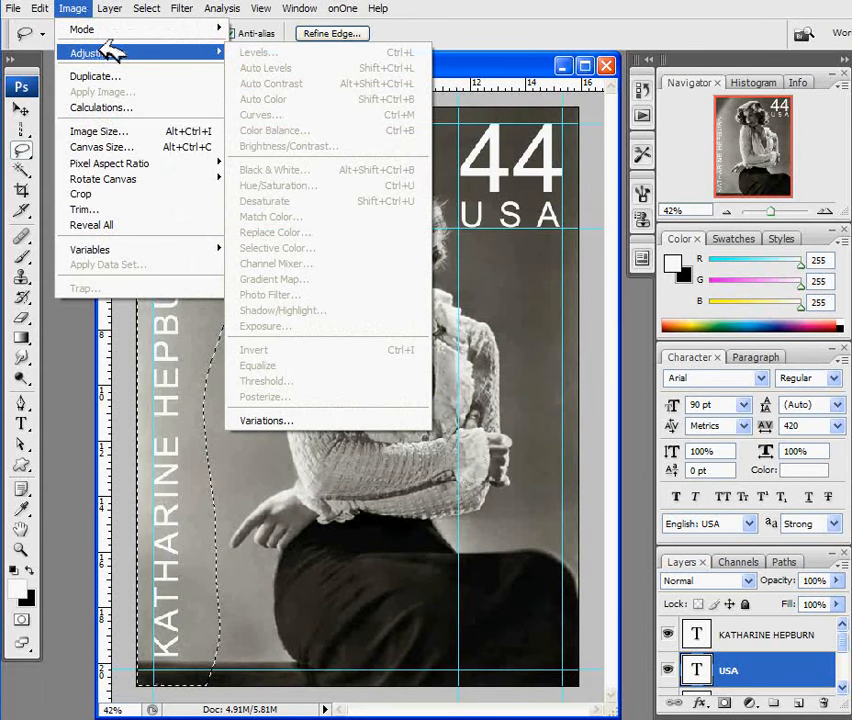
drag(845, 638, 845, 664)
click(772, 645)
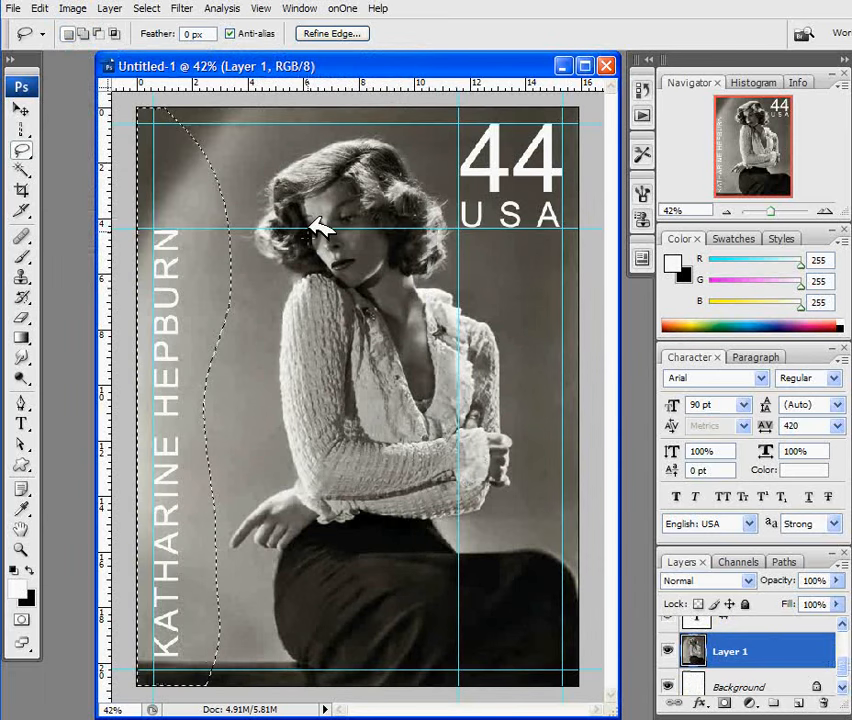
click(73, 9)
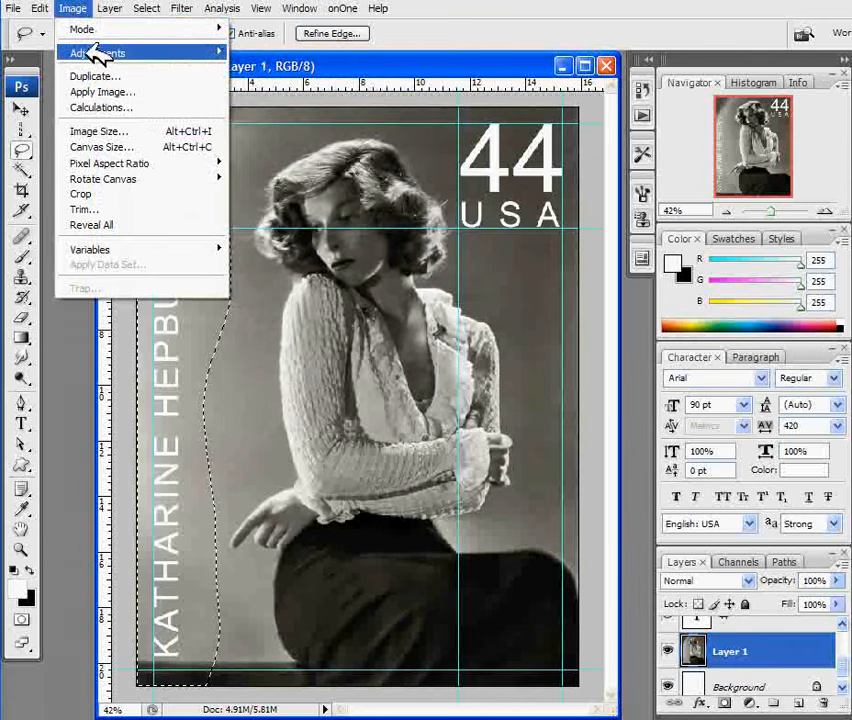
mouse_move(135, 52)
click(253, 55)
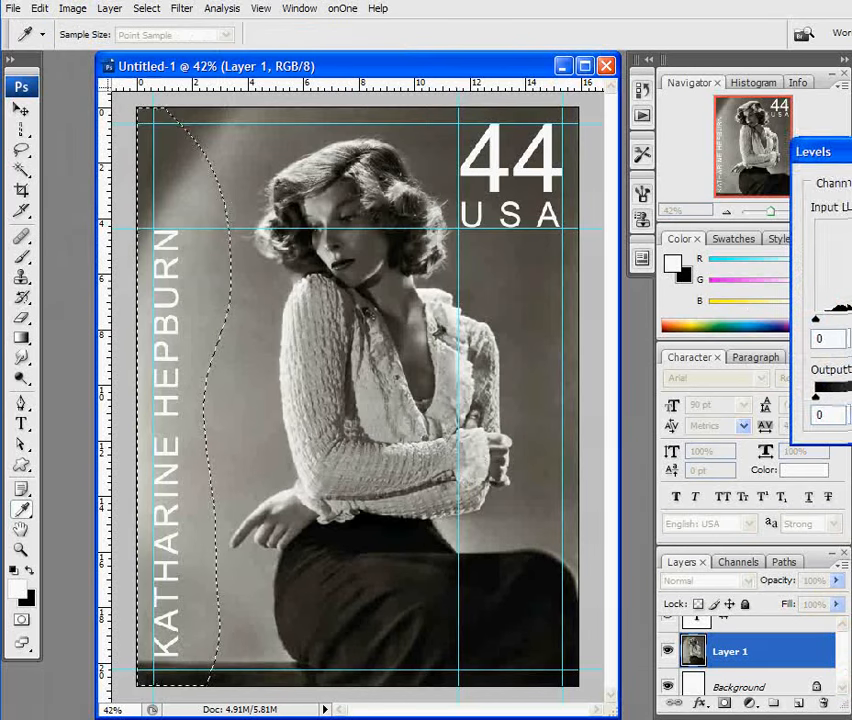
drag(840, 151, 570, 98)
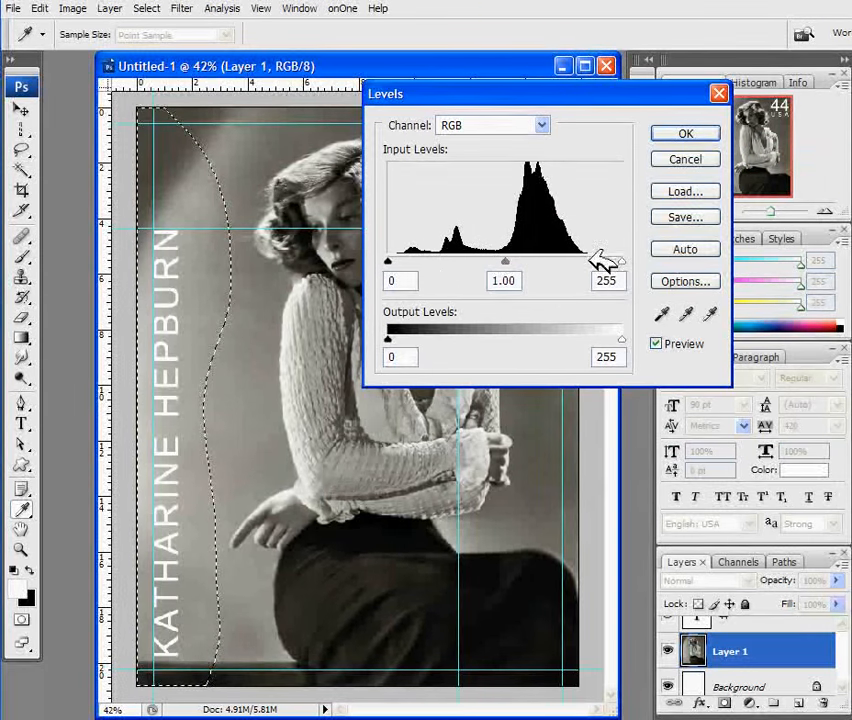
drag(507, 259, 551, 262)
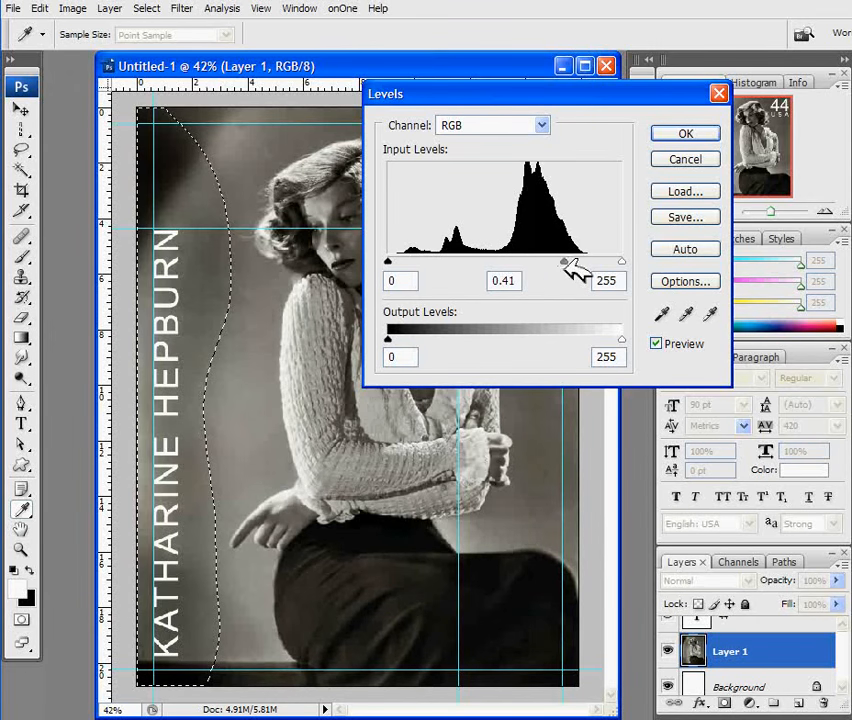
click(688, 133)
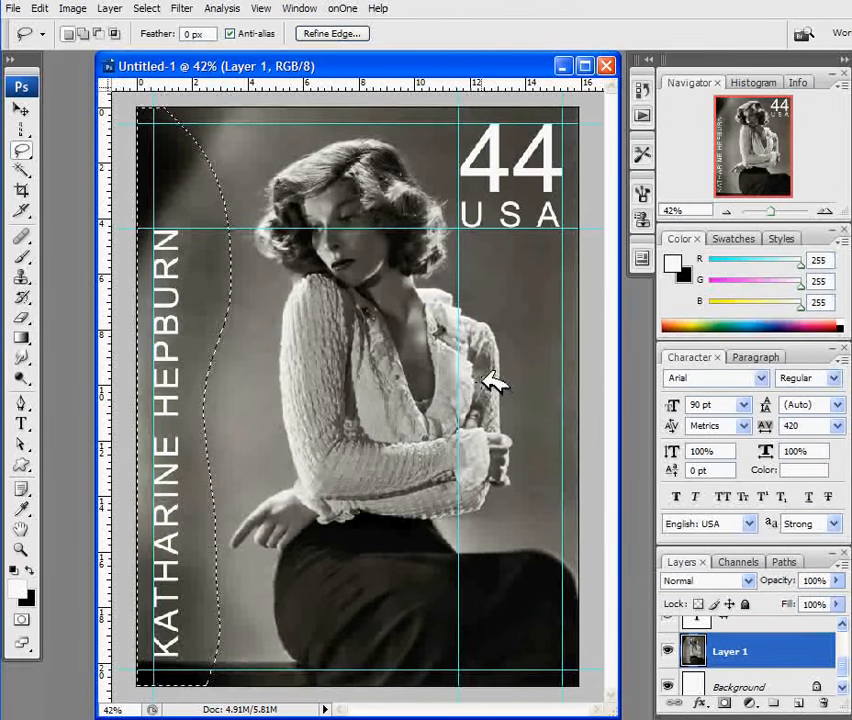
click(148, 9)
click(155, 44)
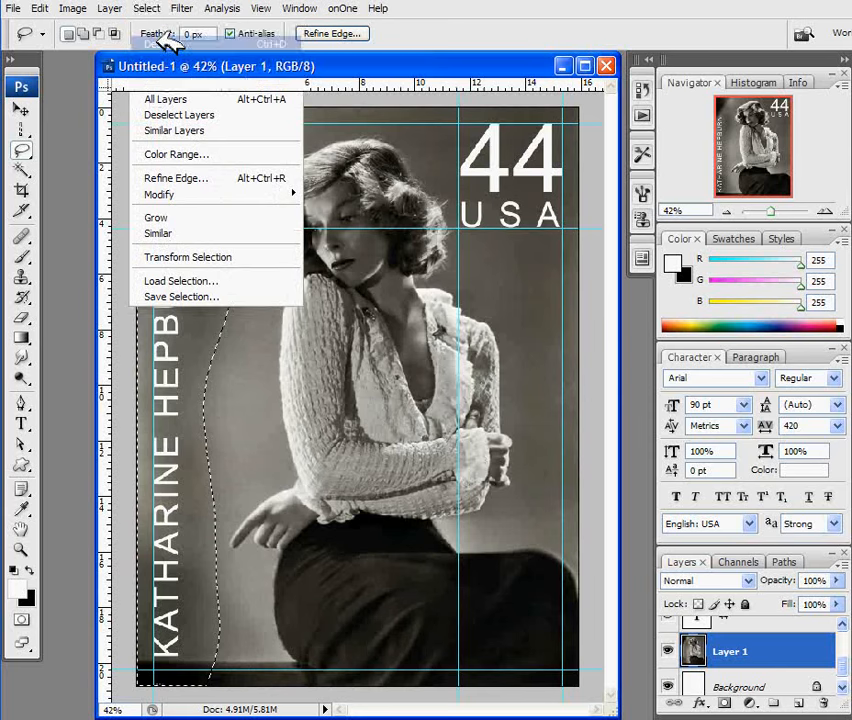